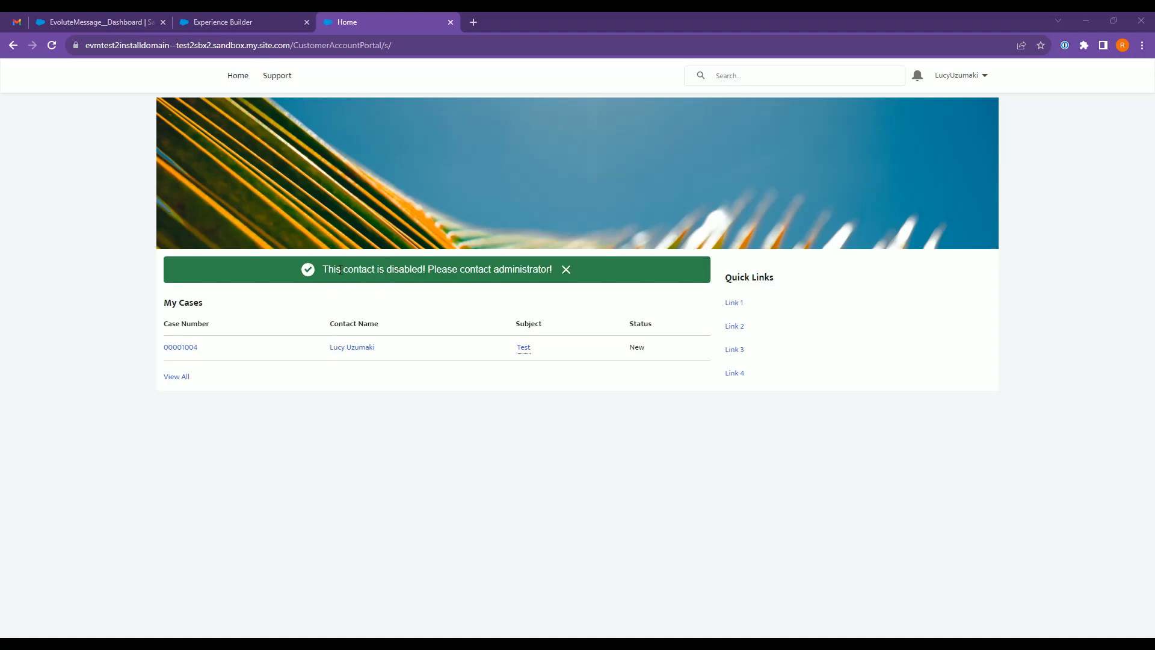
left_click_drag(323, 269, 551, 270)
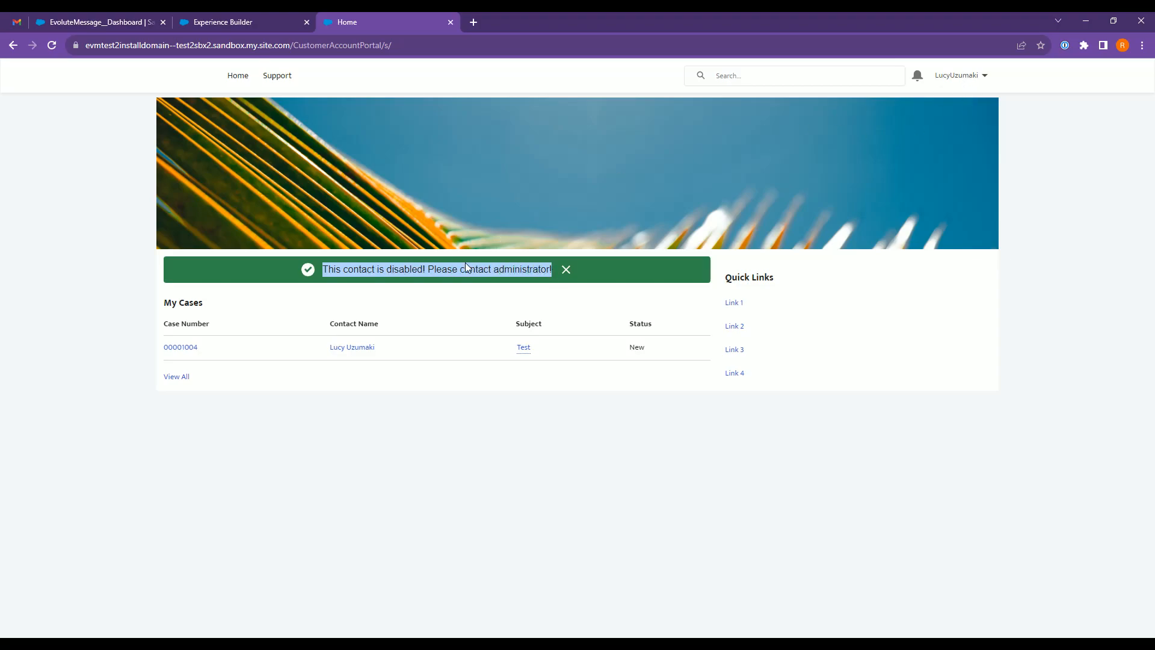
left_click(429, 268)
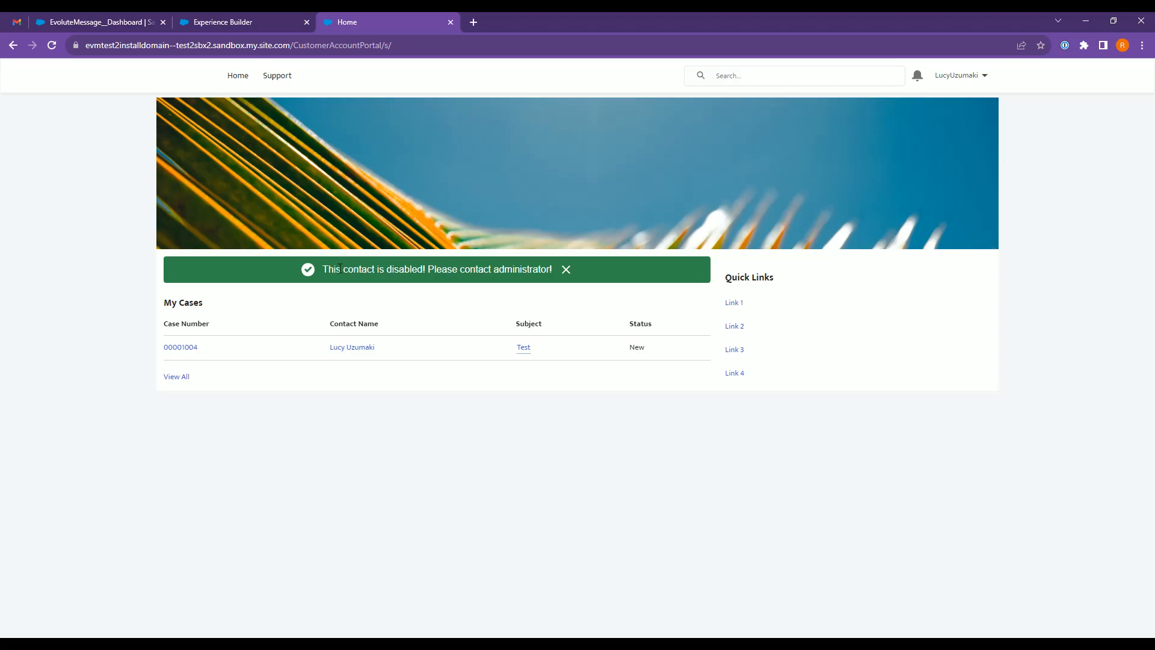
left_click_drag(364, 270, 371, 270)
left_click(149, 114)
Switch to the EvoluteMessage dashboard and start a new data source named "Show User Logged-in Information".
left_click(204, 22)
left_click(98, 21)
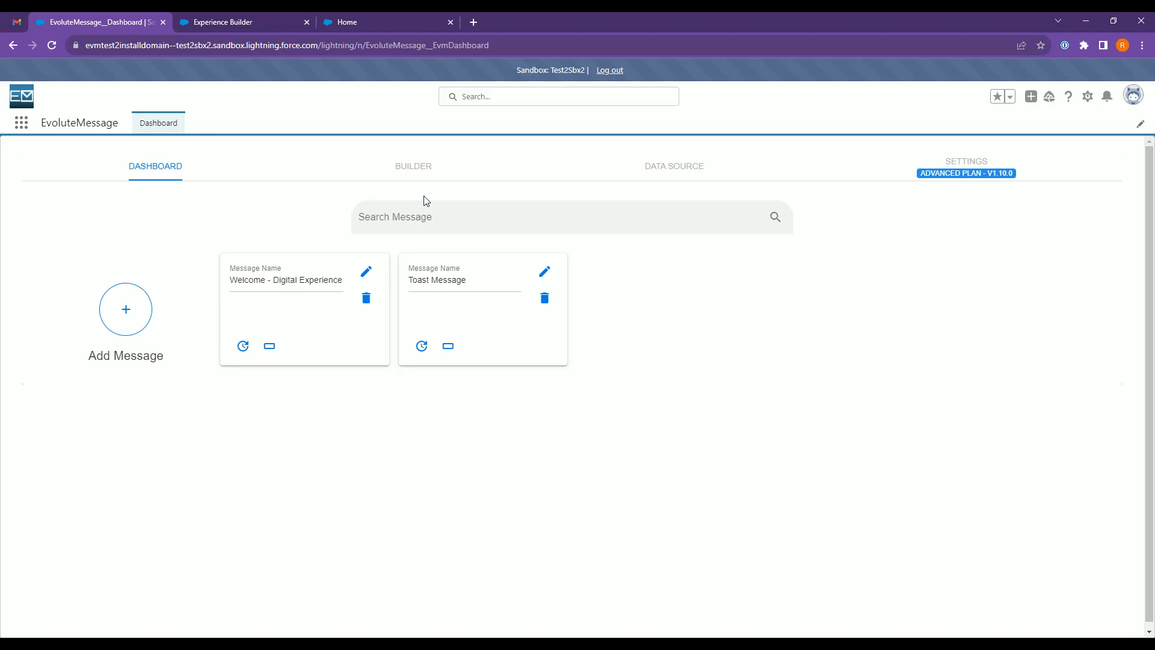
left_click(659, 171)
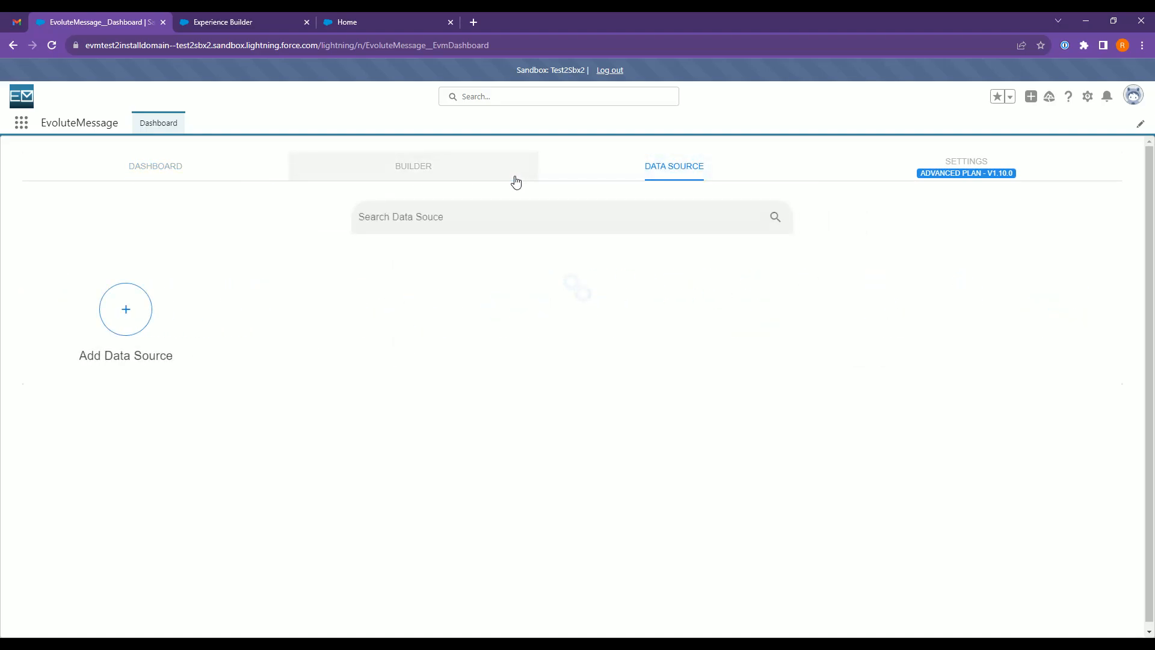
left_click(128, 330)
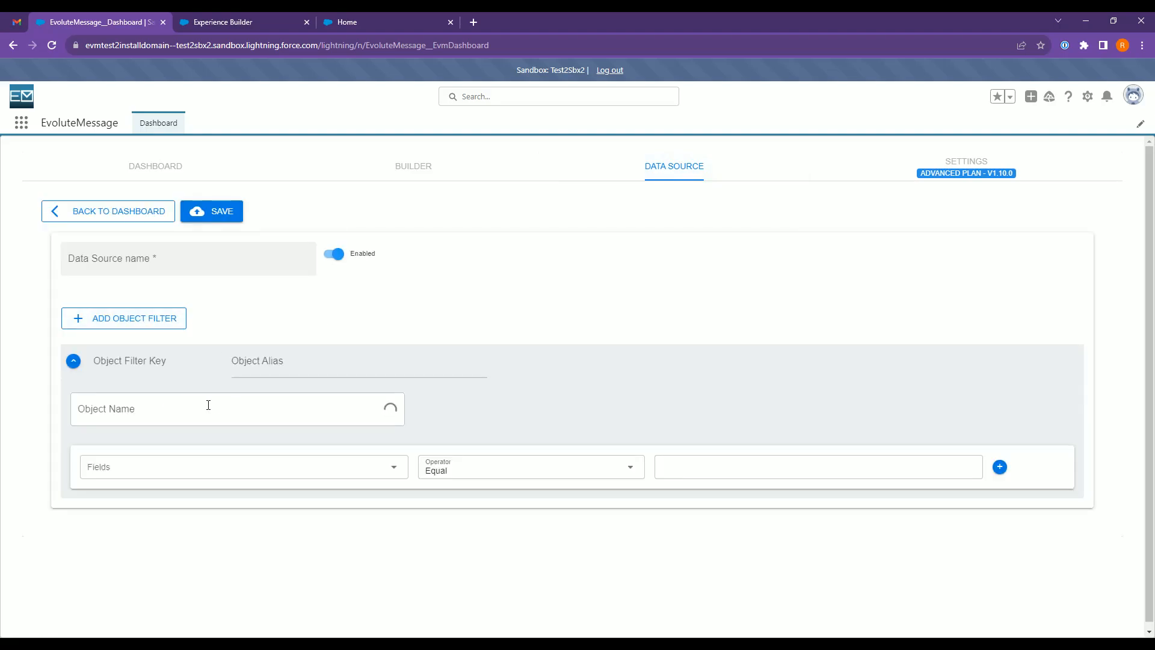
left_click(159, 266)
type("Show User Logged-in Information")
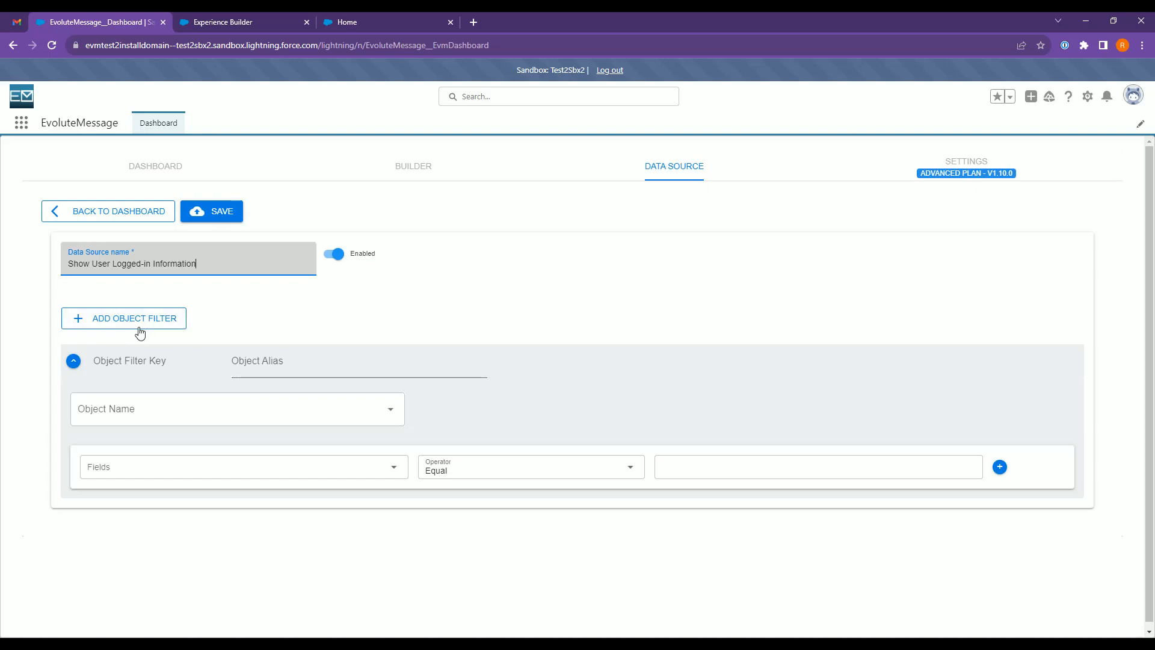
Set the object filter of the data source to the User object.
left_click(232, 374)
left_click(151, 419)
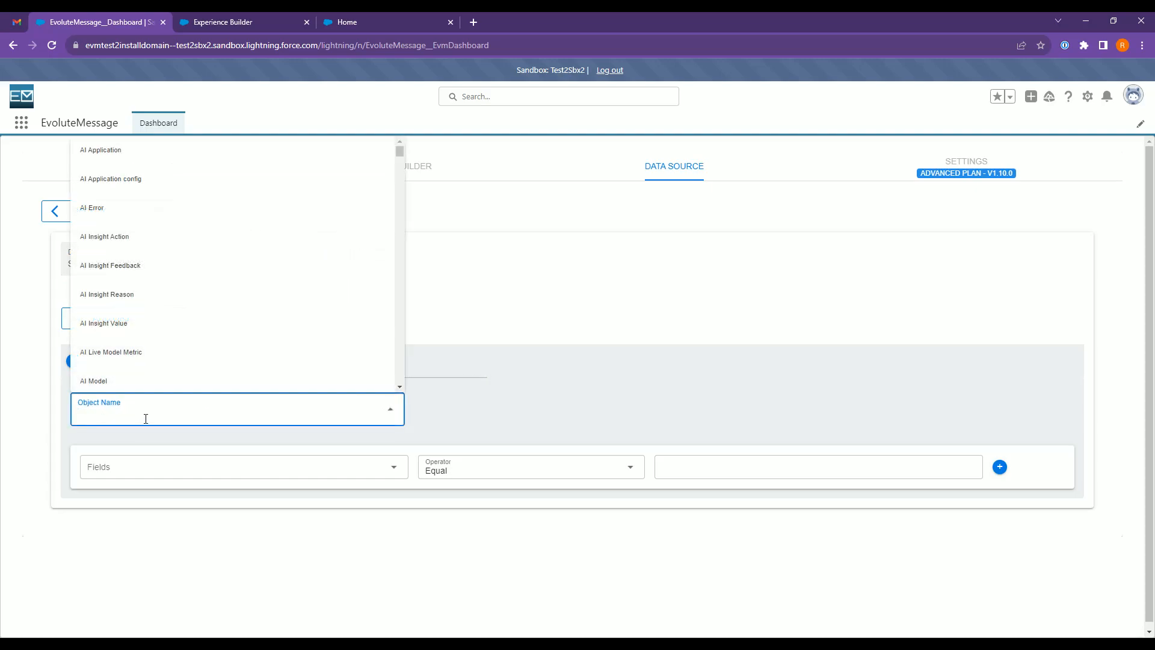
type("User")
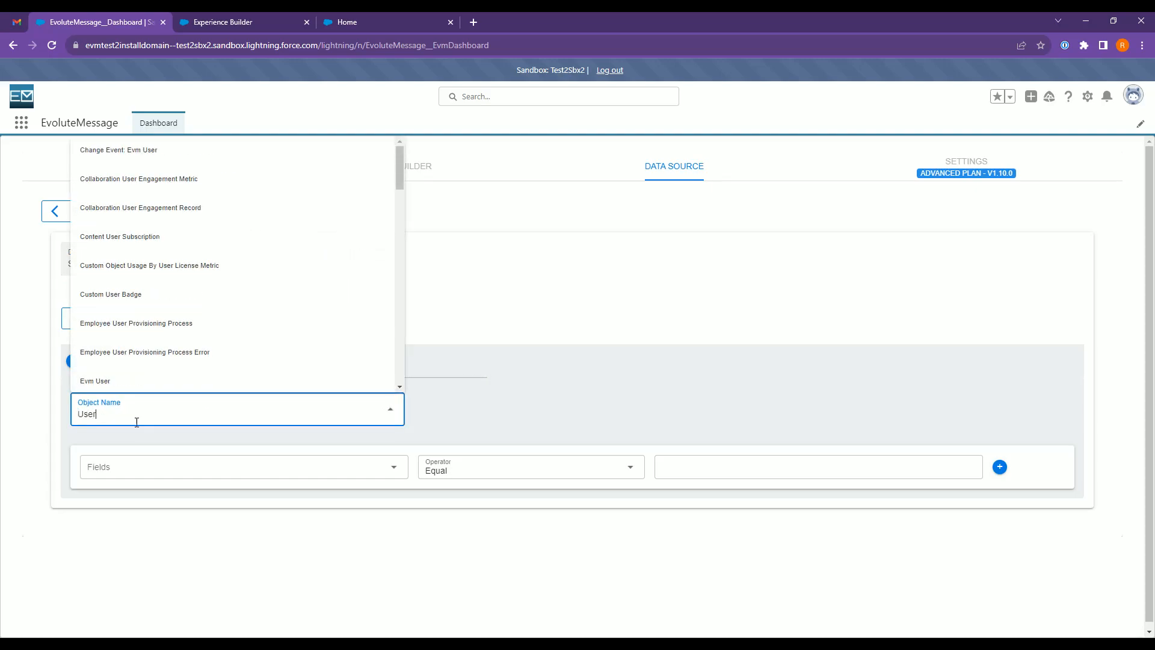
scroll(237, 294, "down", 2)
scroll(236, 295, "down", 2)
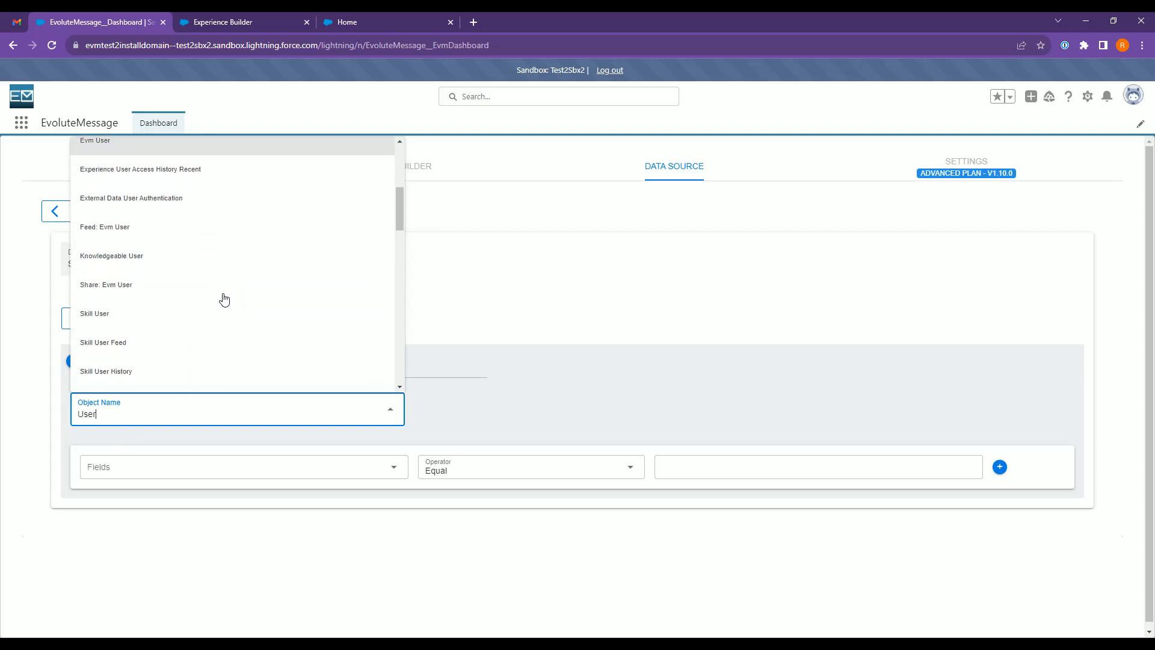
scroll(227, 297, "down", 2)
left_click(162, 310)
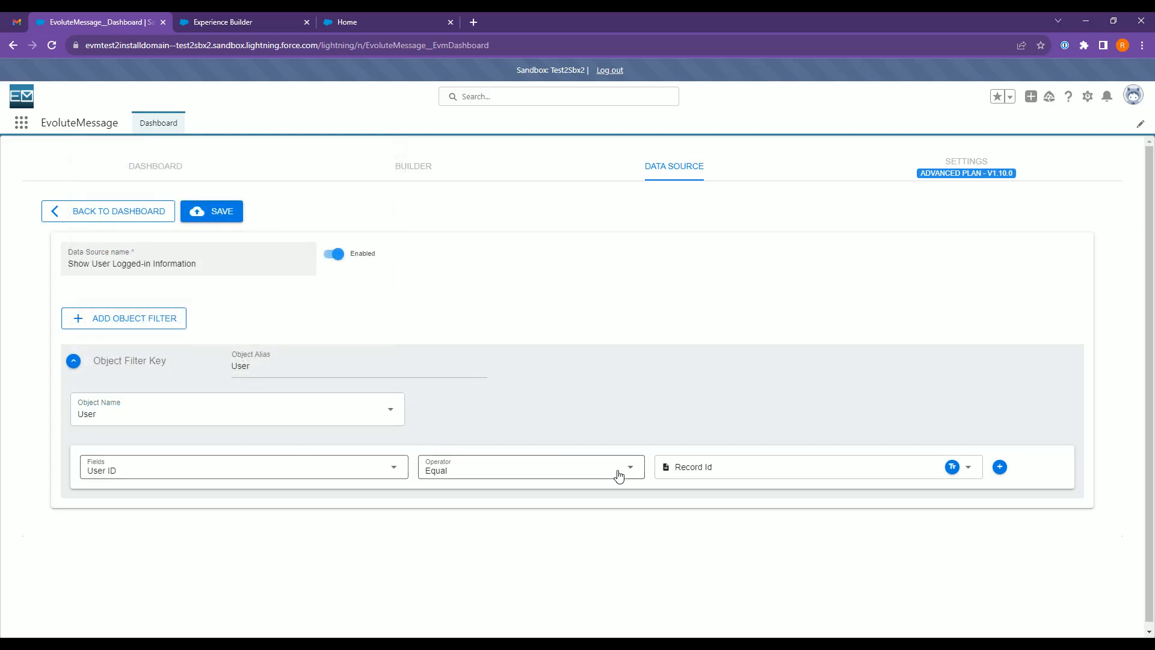
Match the filter's User ID to Logged In User Id, then save the data source and return to the data source list.
left_click(712, 473)
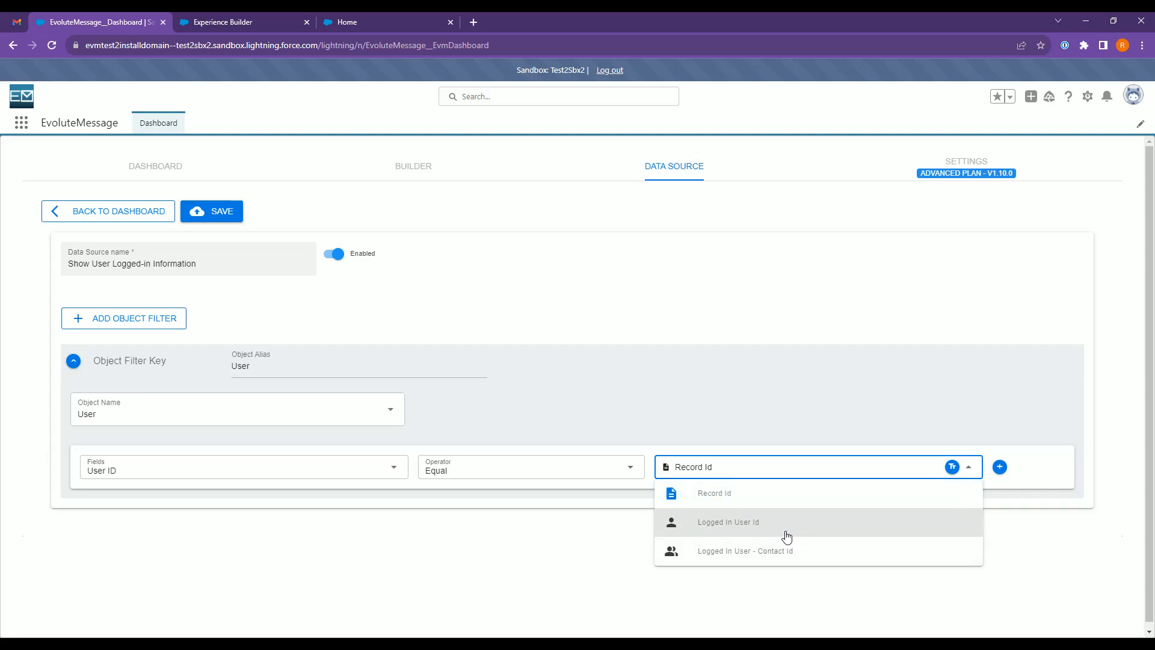
left_click(766, 529)
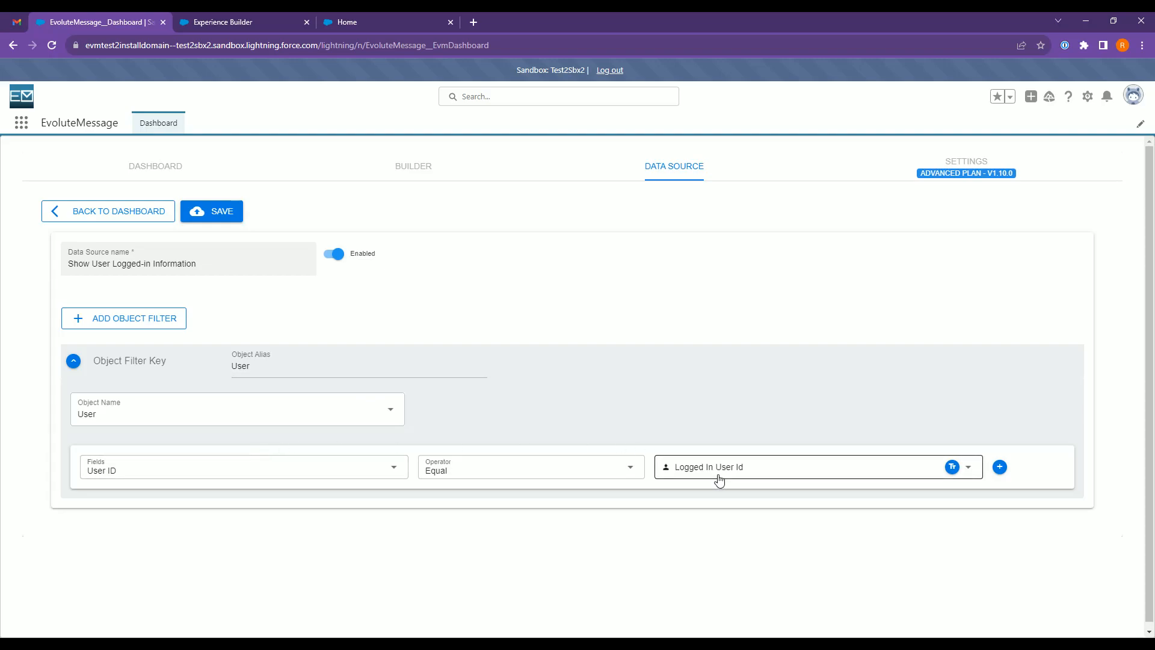
left_click(219, 211)
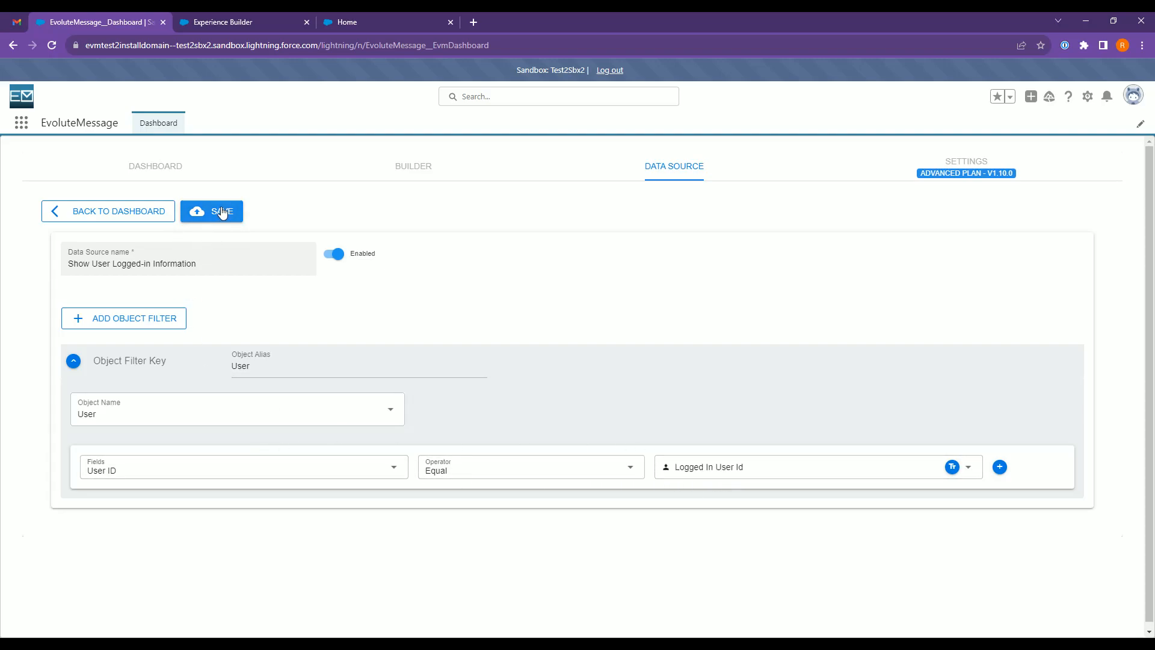
left_click(112, 222)
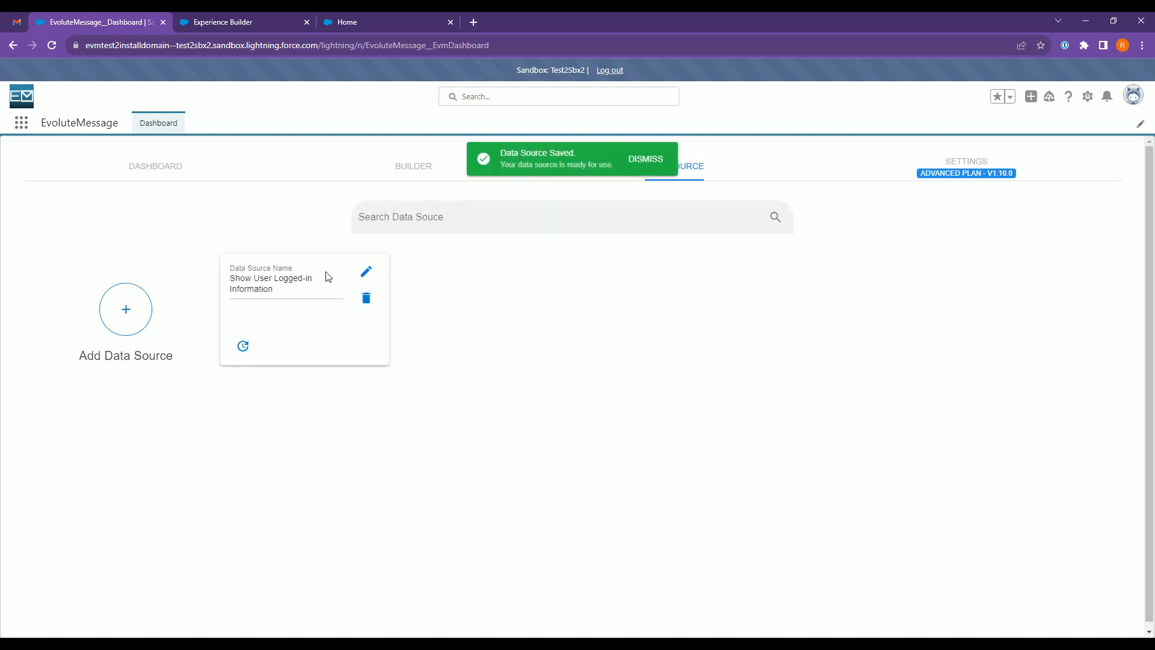
Open the "Welcome - Digital Experience" message for editing and set its data source prefill to Show User Logged-in Information.
left_click(161, 173)
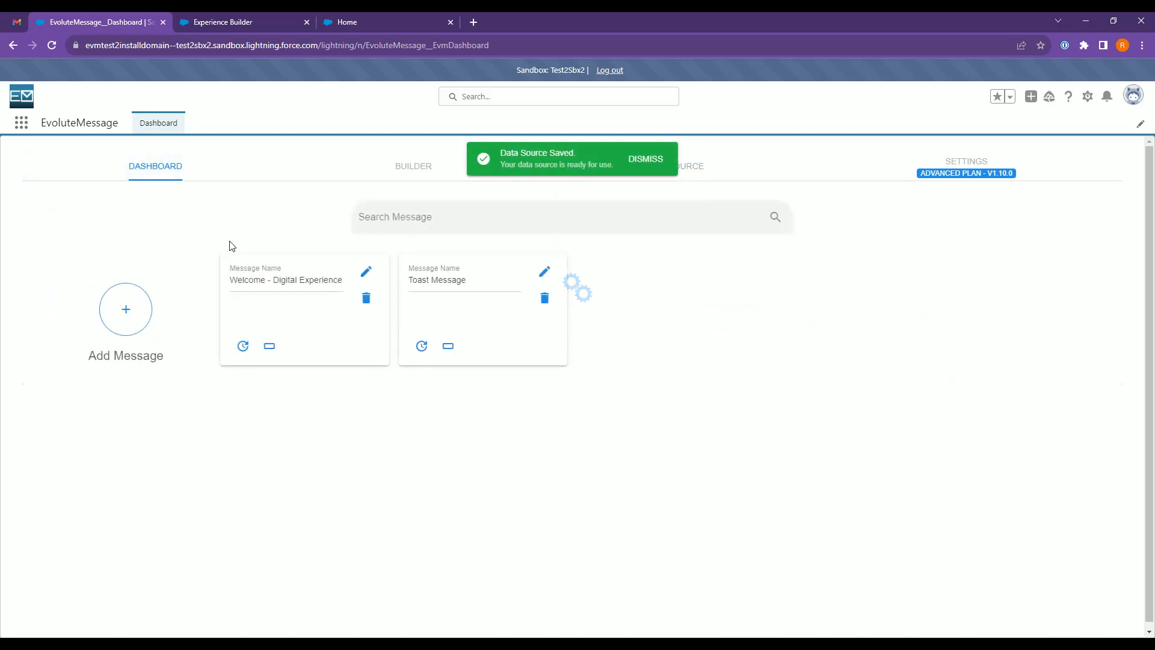
left_click(369, 274)
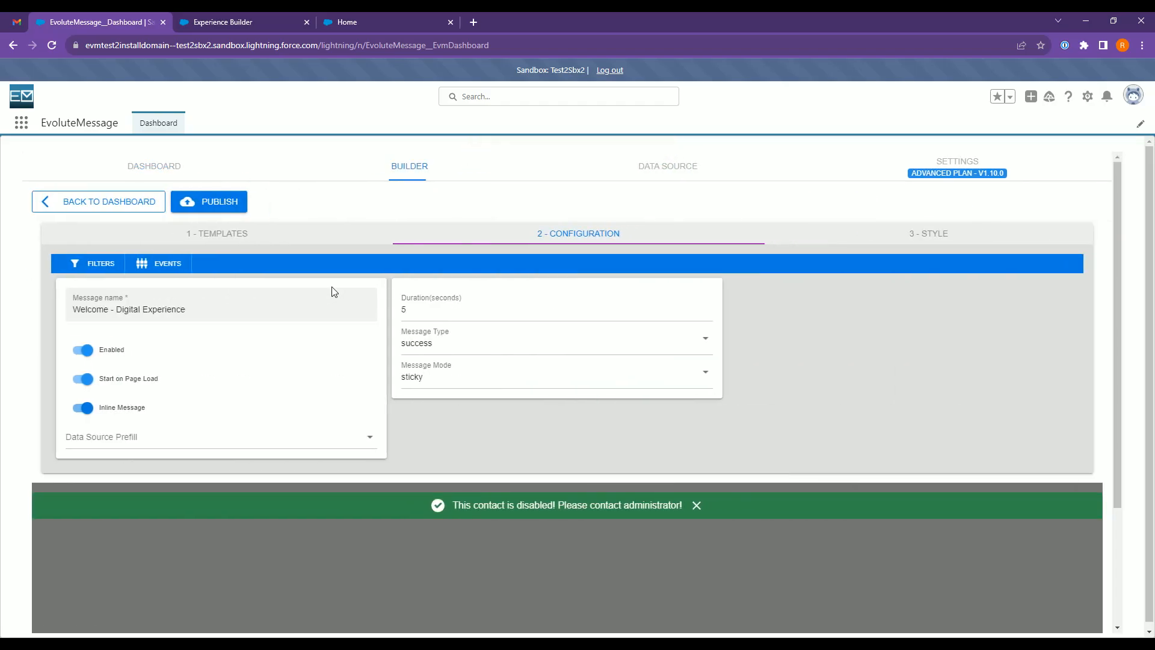
left_click(514, 500)
key("ctrl+a")
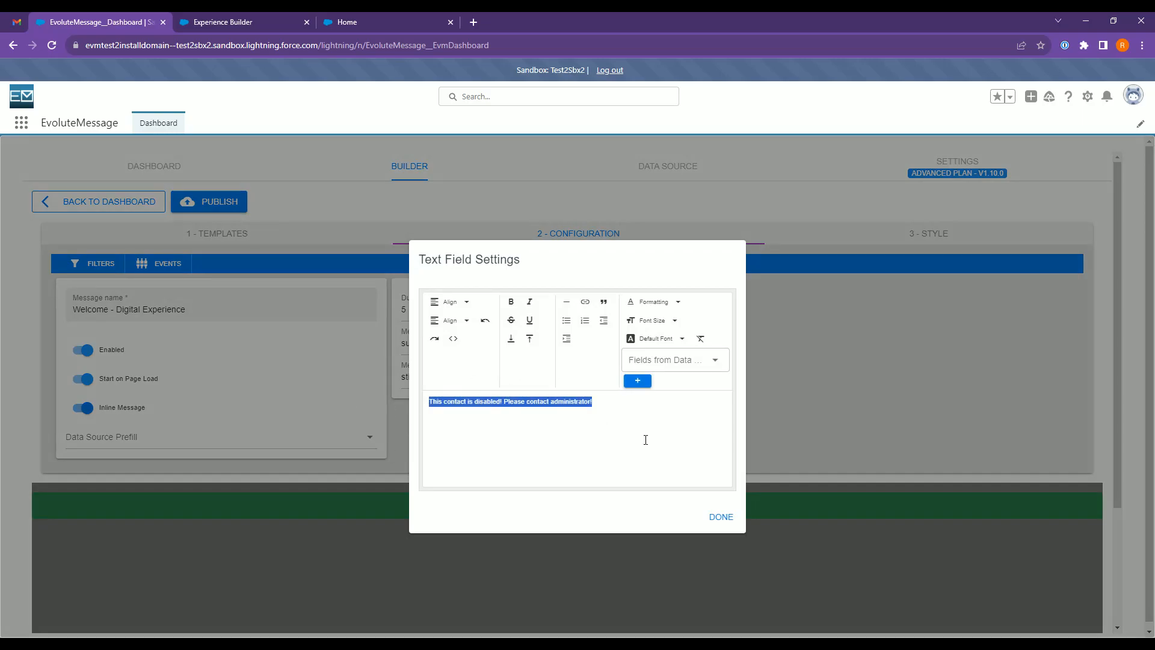
left_click(719, 519)
left_click(124, 437)
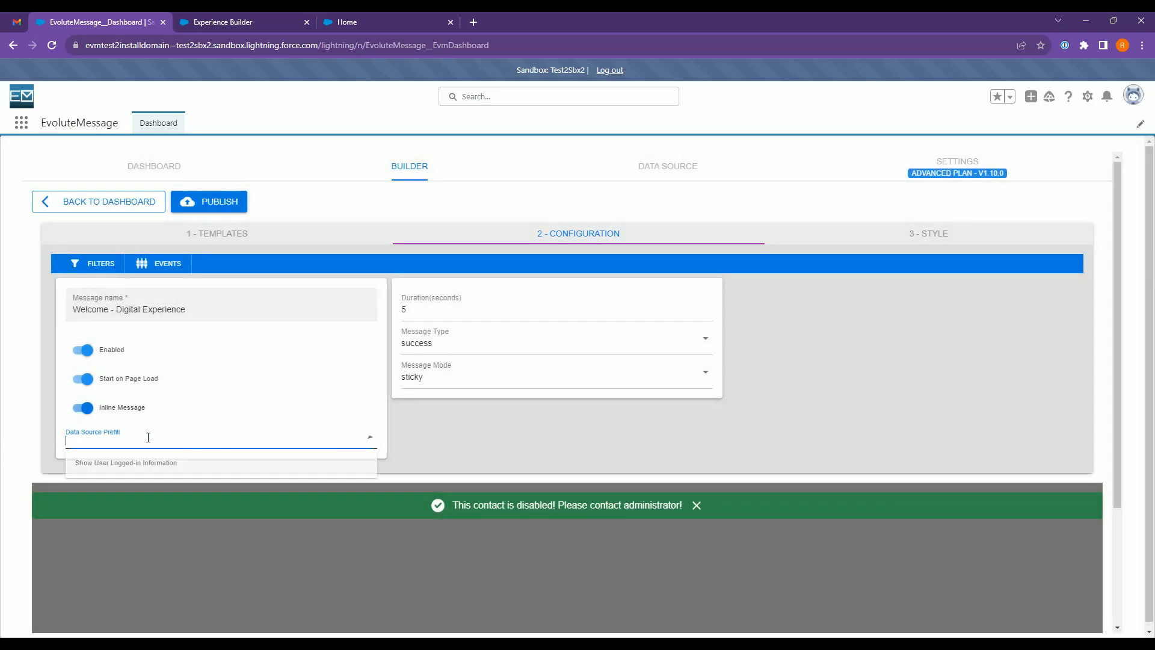
left_click(121, 473)
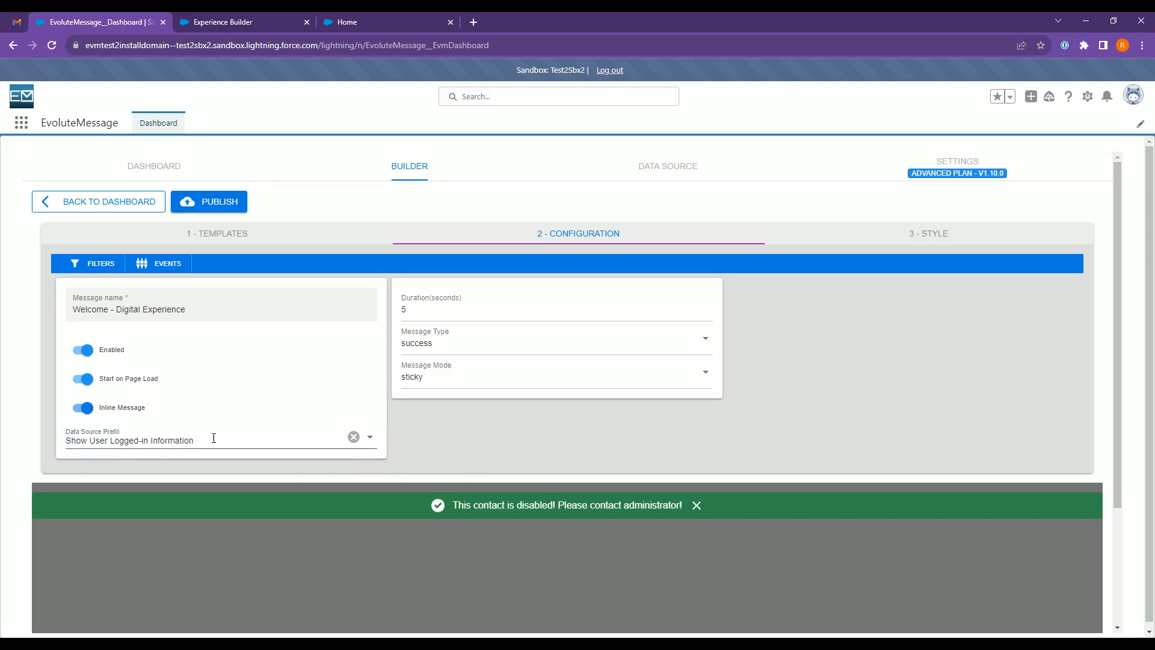
Replace the banner's message text with "Welcome" in its text field settings.
left_click(557, 513)
left_click(462, 480)
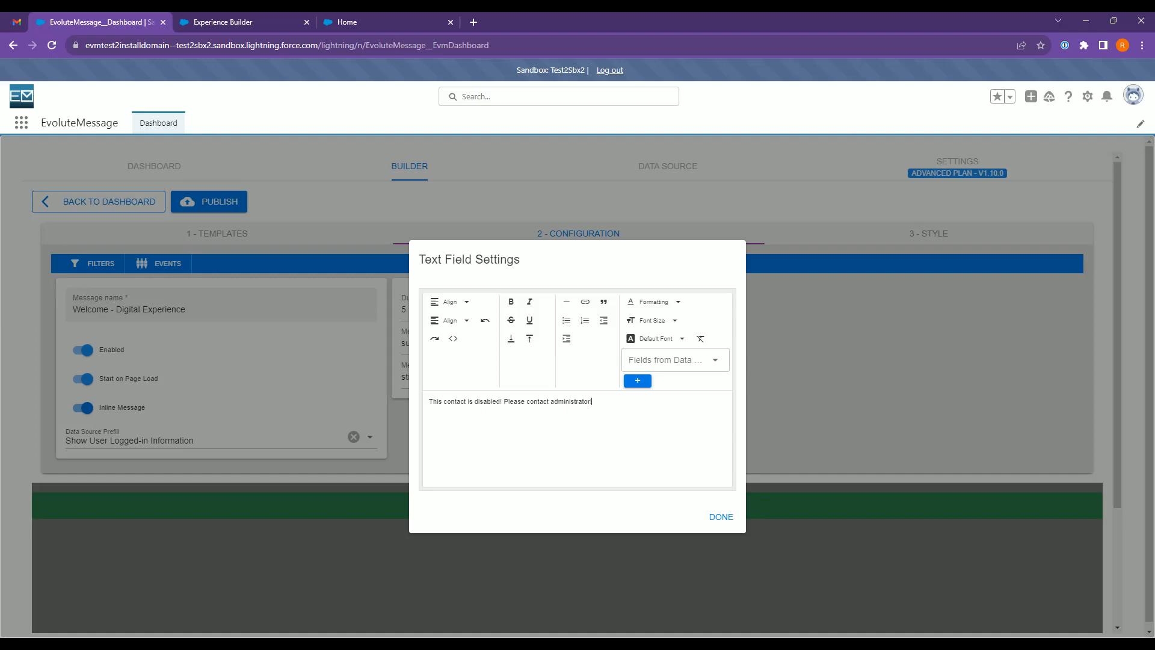
triple_click(552, 402)
type("Welcome")
Insert the User object's First Name field from the data source after the word "Welcome".
left_click(656, 357)
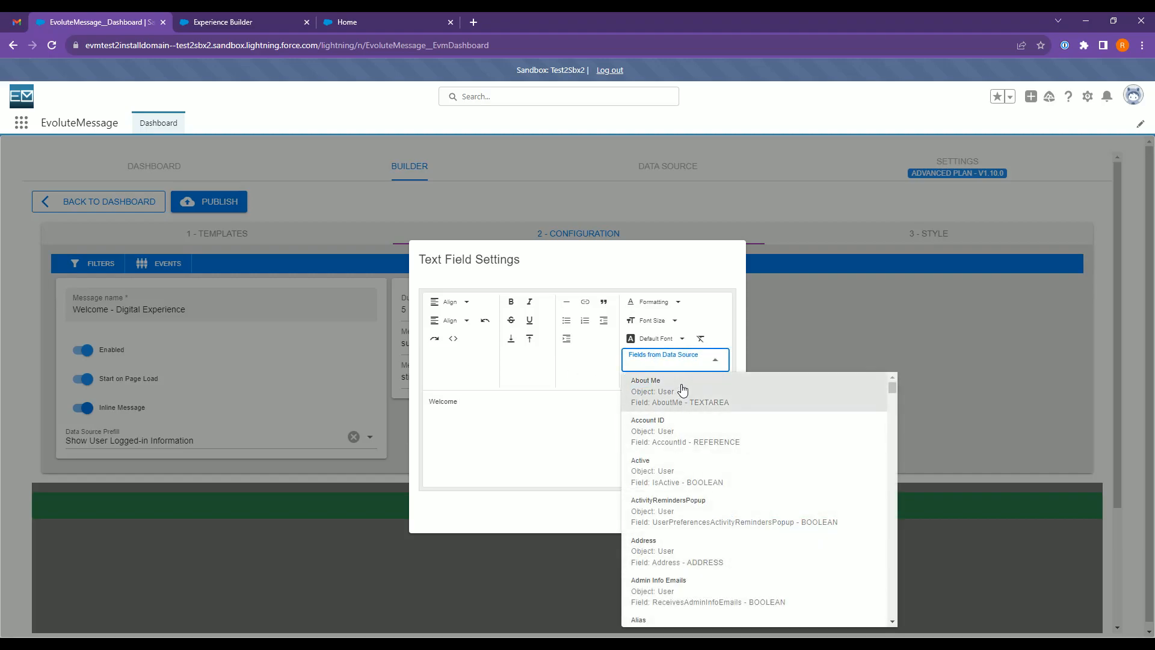
type("Name")
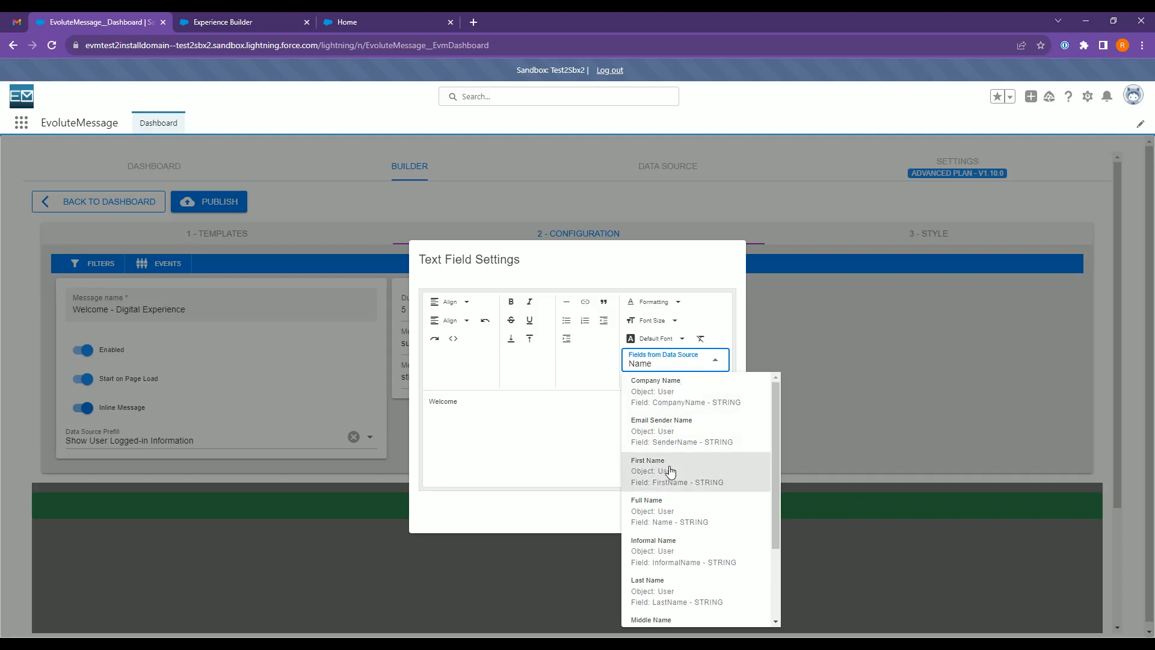
left_click(670, 516)
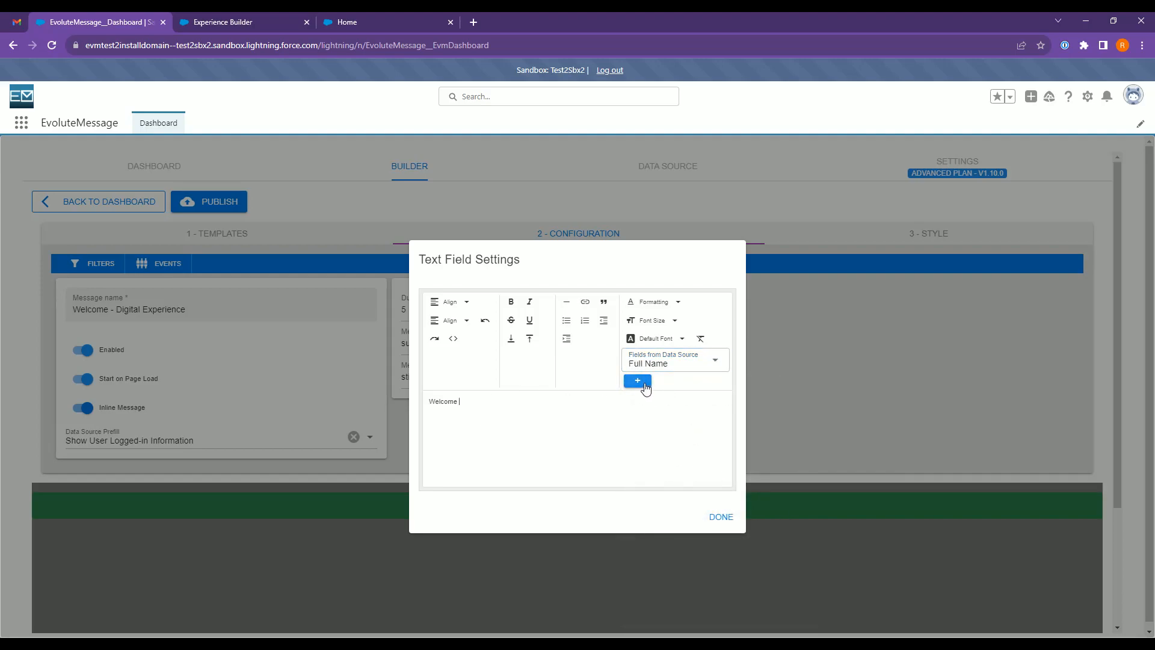
left_click(657, 369)
type("First")
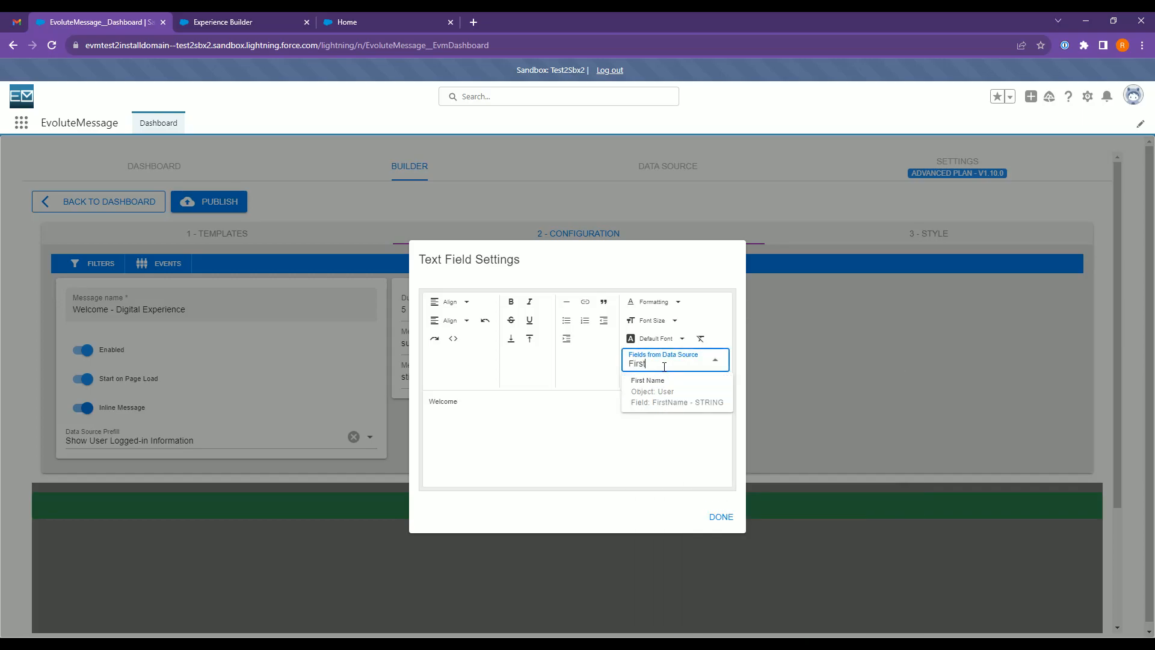
left_click(656, 385)
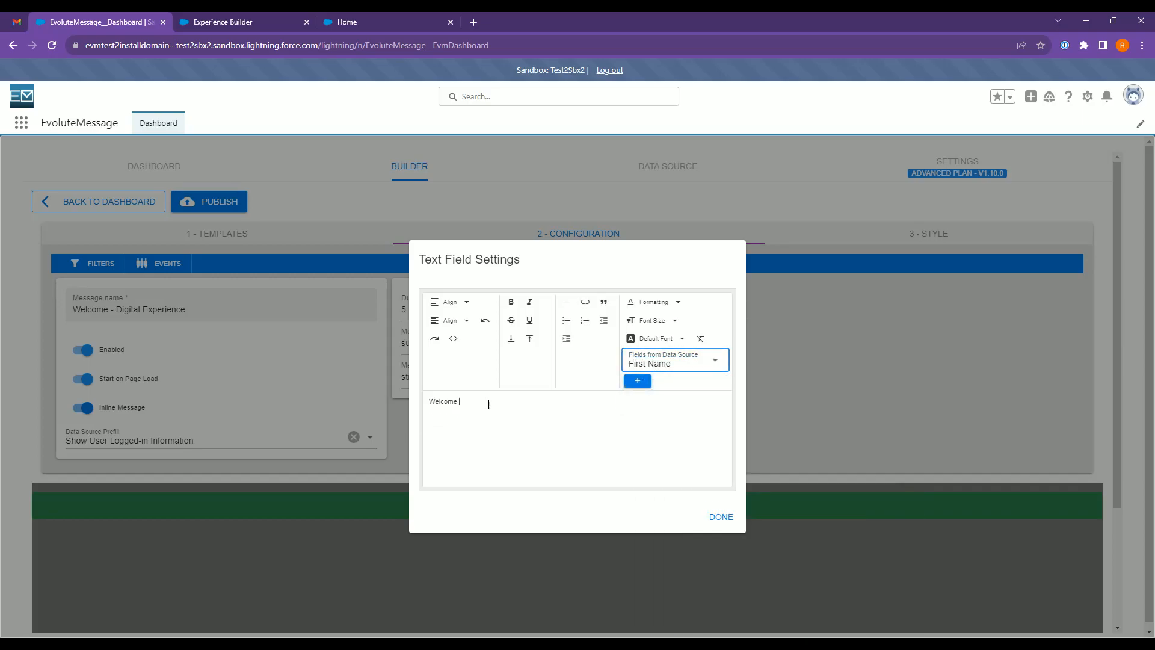
left_click(638, 381)
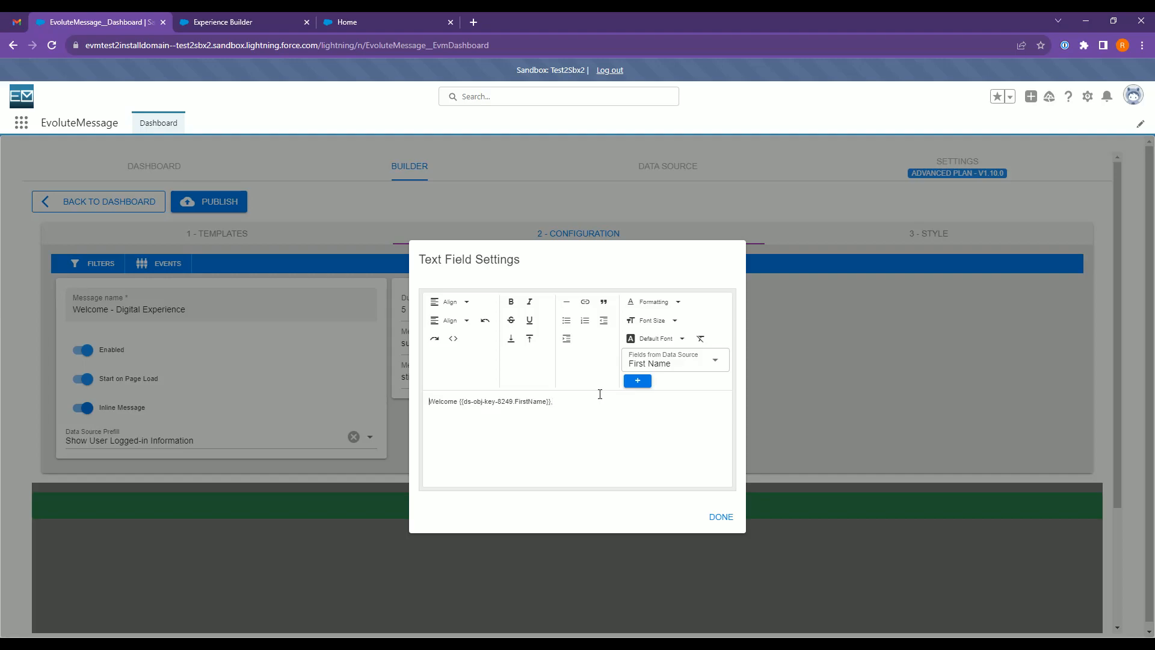
Reword the text to "Hello {{ds-obj-key-8249.FirstName}}, welcome to our Dashboard." and publish the message.
key("ctrl+shift+Right")
type("H")
type("ee")
type("lo ")
type("elcome t")
type("o our Dashboard")
type(".")
left_click(719, 518)
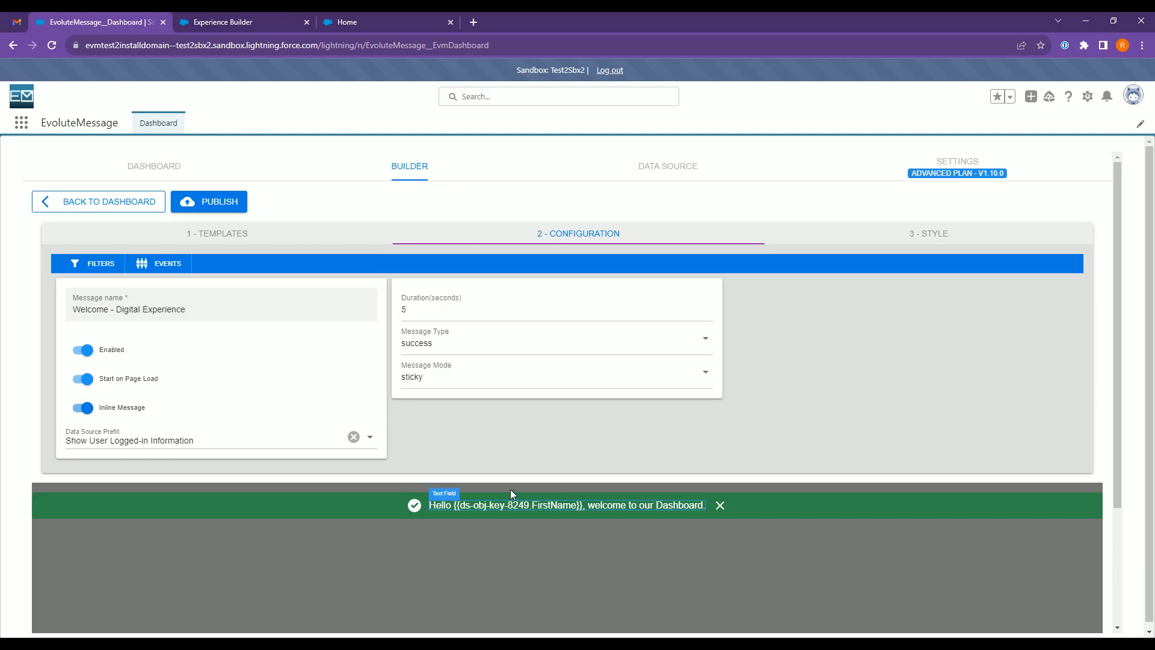
left_click(229, 215)
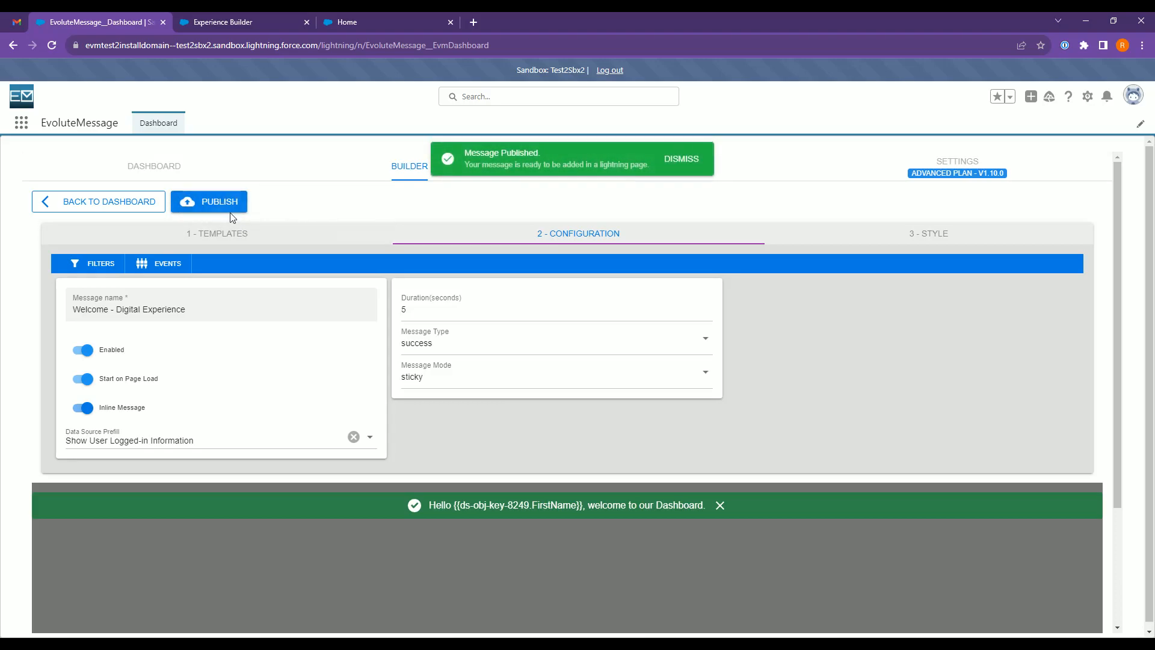
Switch to the customer portal's home page, reload it and check the personalized welcome message.
left_click(372, 25)
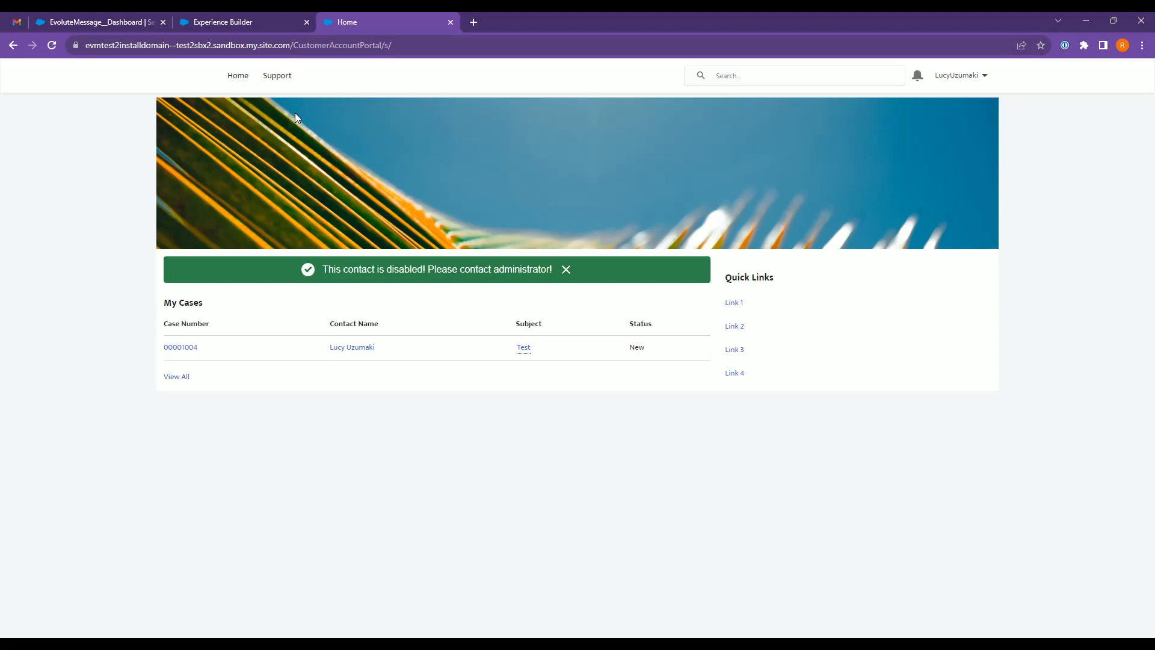
left_click(52, 46)
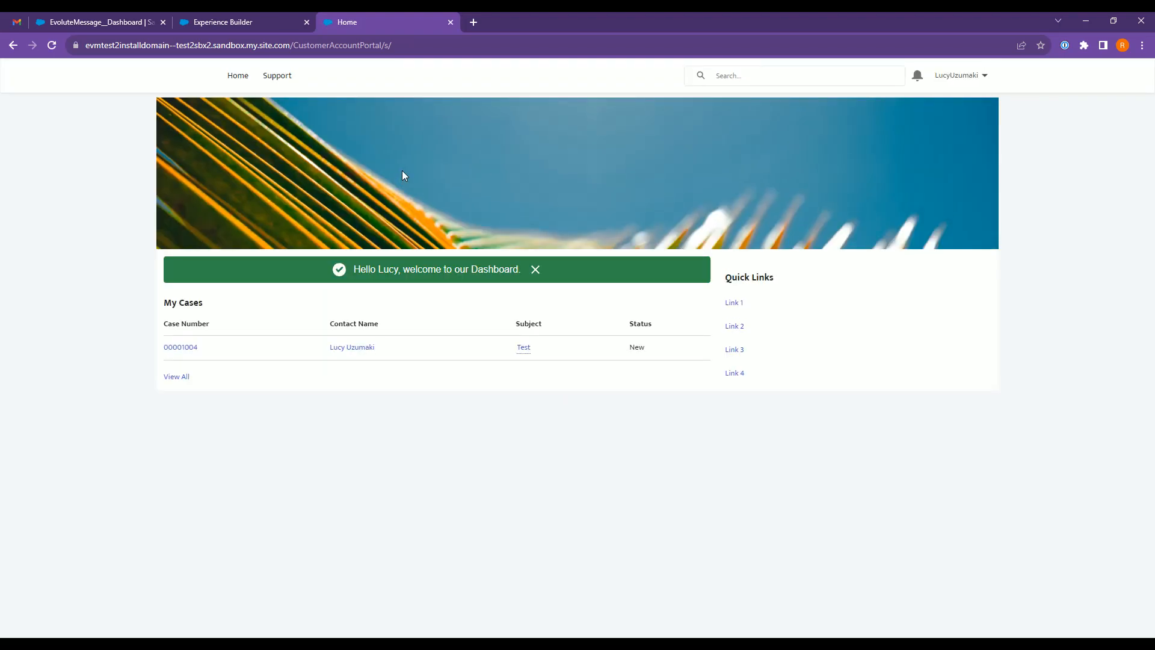
left_click_drag(359, 269, 402, 269)
left_click(371, 269)
left_click(415, 269)
Reload the portal, visit the Support page and return to Home to recheck when the message is displayed.
left_click(53, 46)
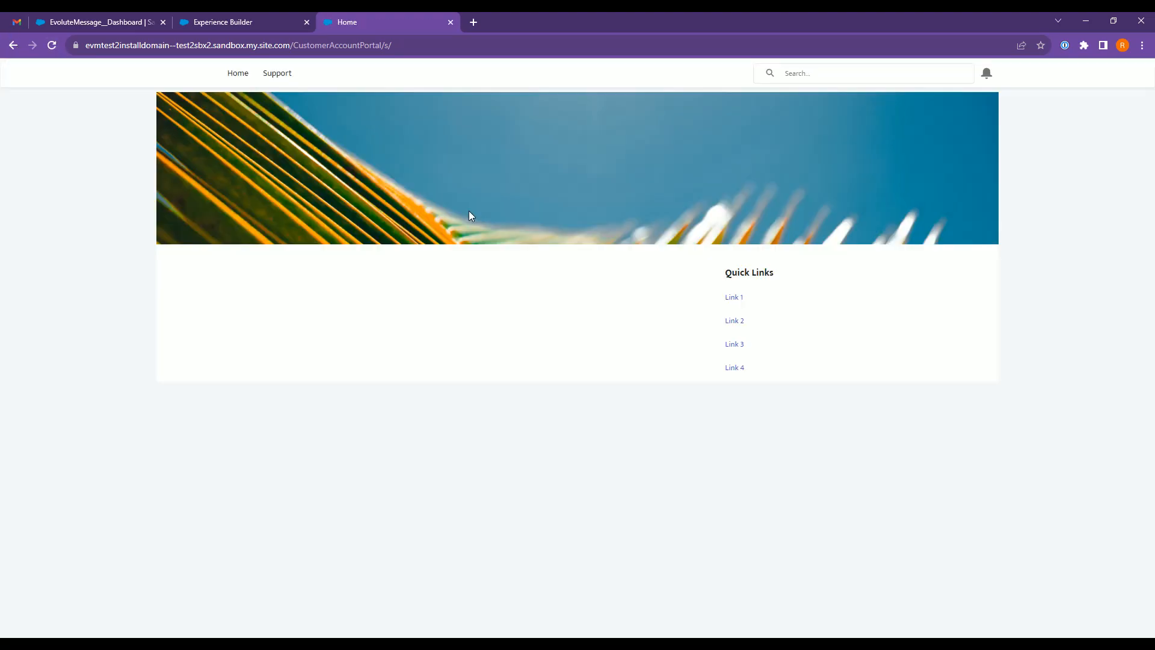
left_click(274, 75)
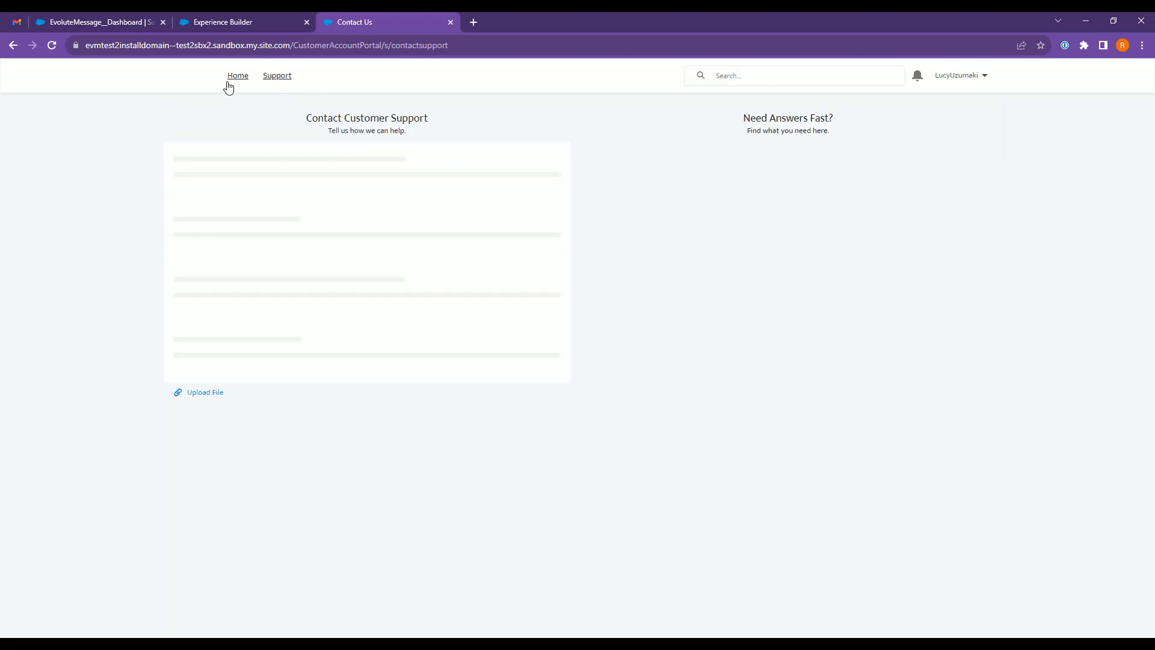
left_click(236, 78)
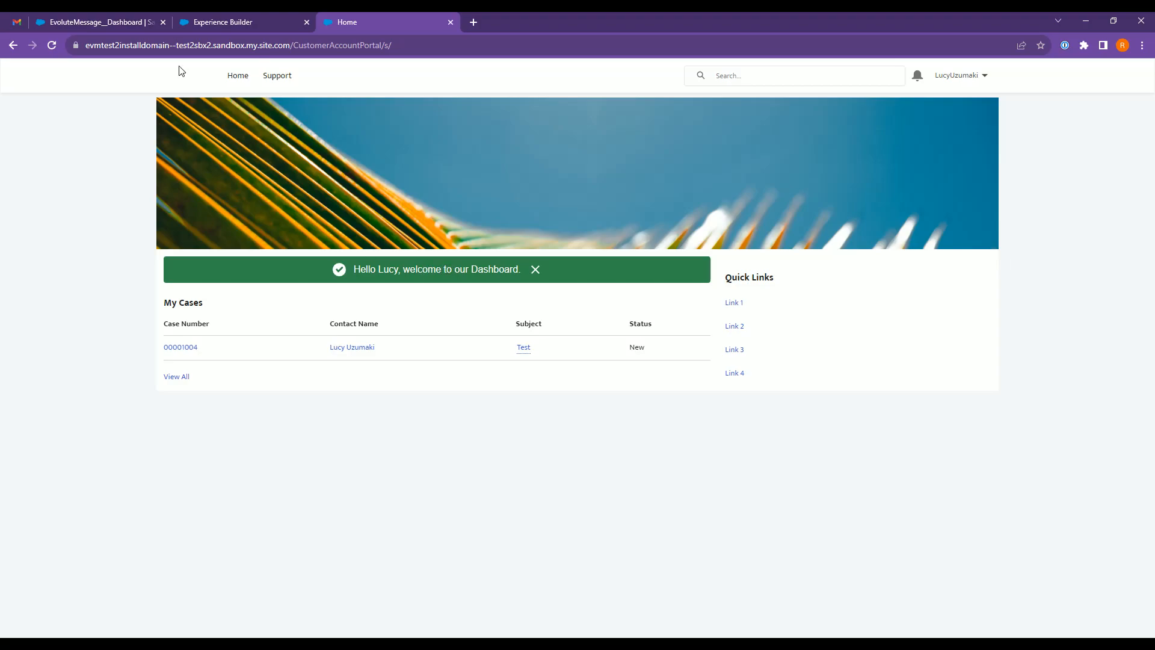
Review the Evm Advanced Message component in Experience Builder, then return to the message's configuration in EvoluteMessage.
left_click(226, 20)
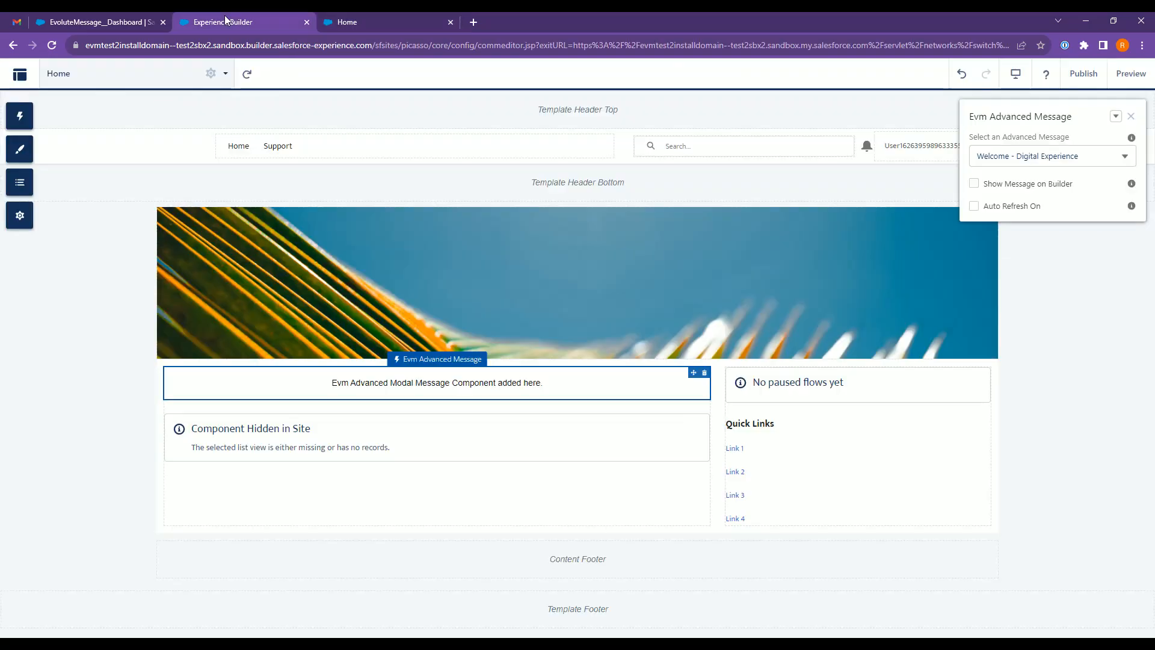
left_click(124, 21)
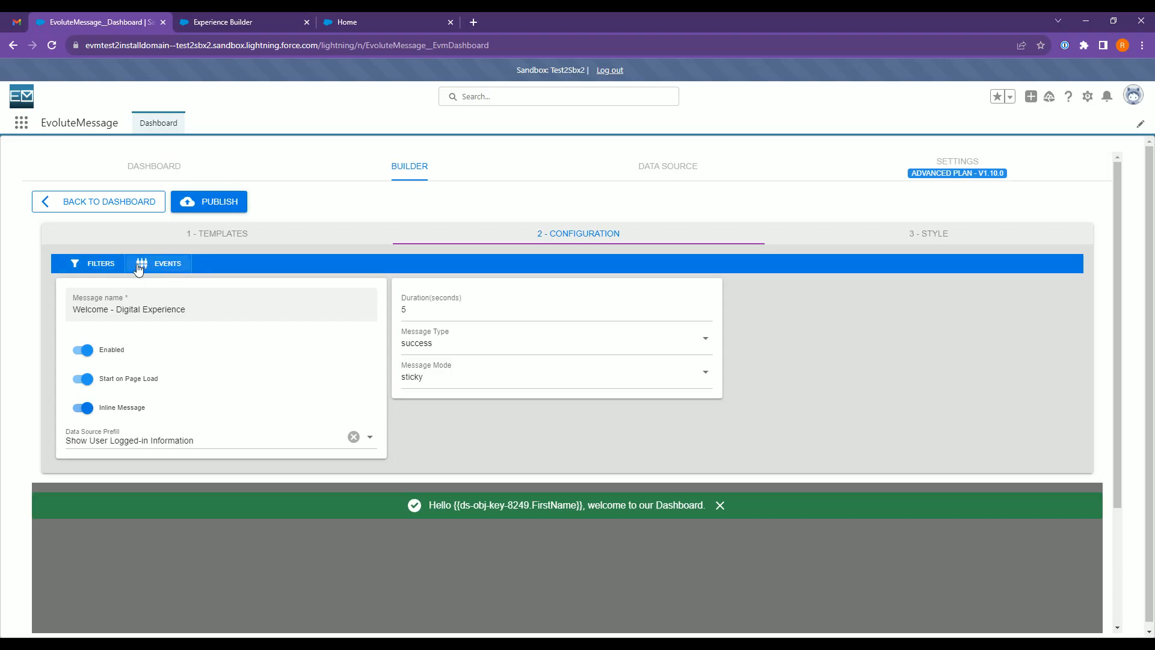
Enable message events for the Welcome - Digital Experience message and close its events configuration.
left_click(157, 263)
left_click(349, 332)
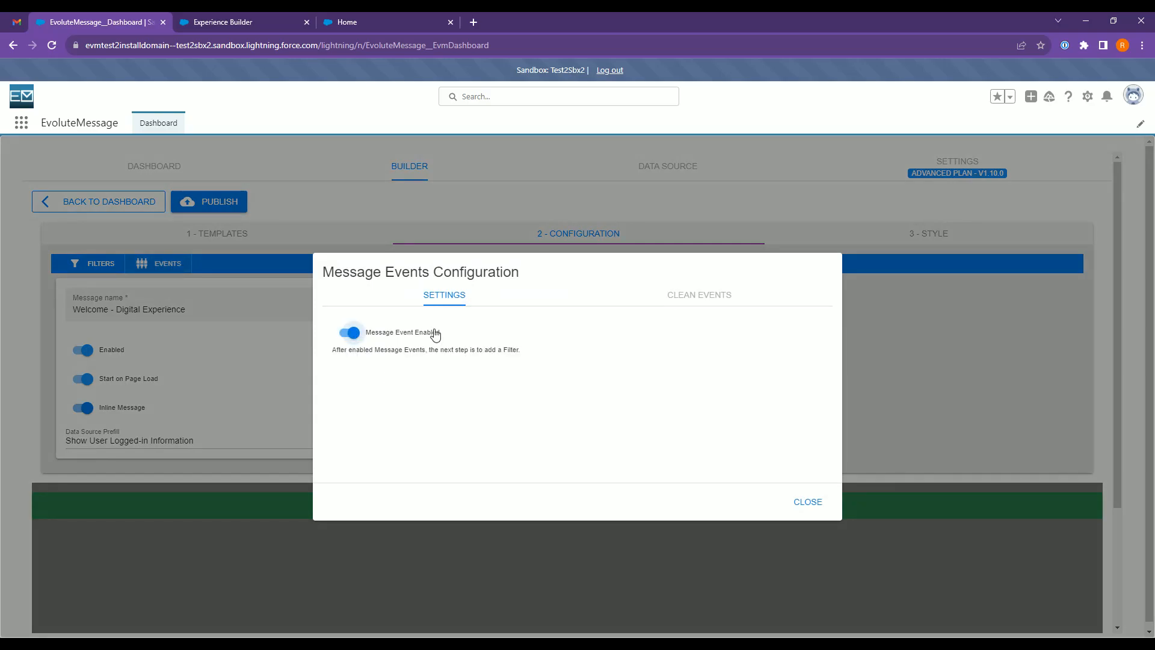
left_click(259, 22)
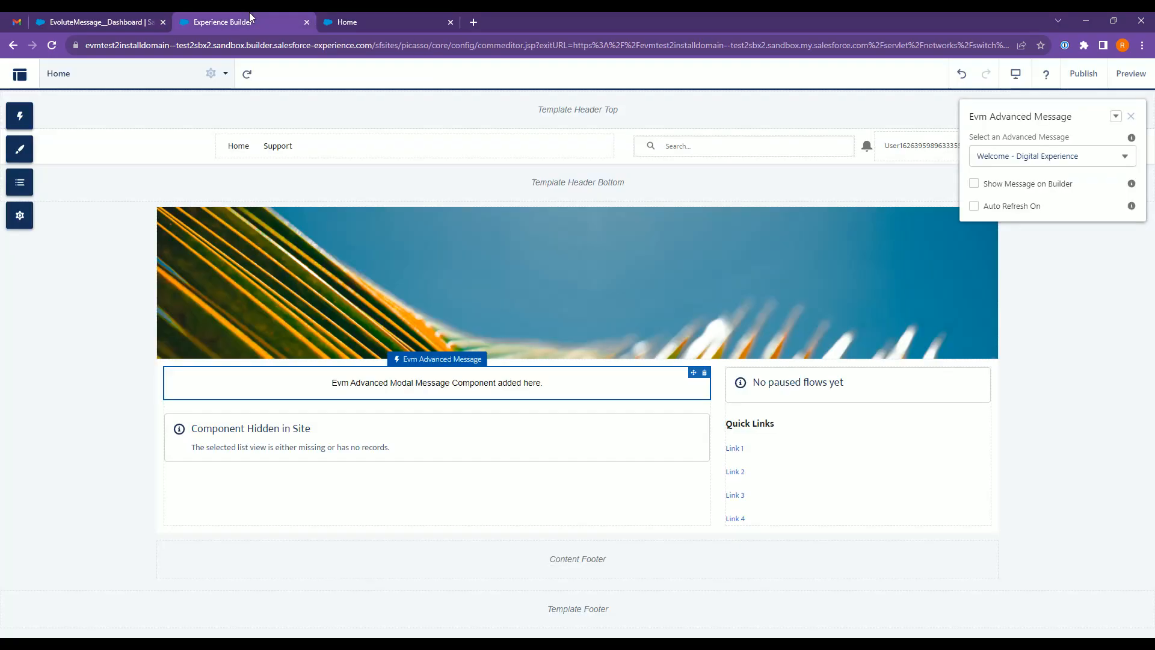
left_click(379, 17)
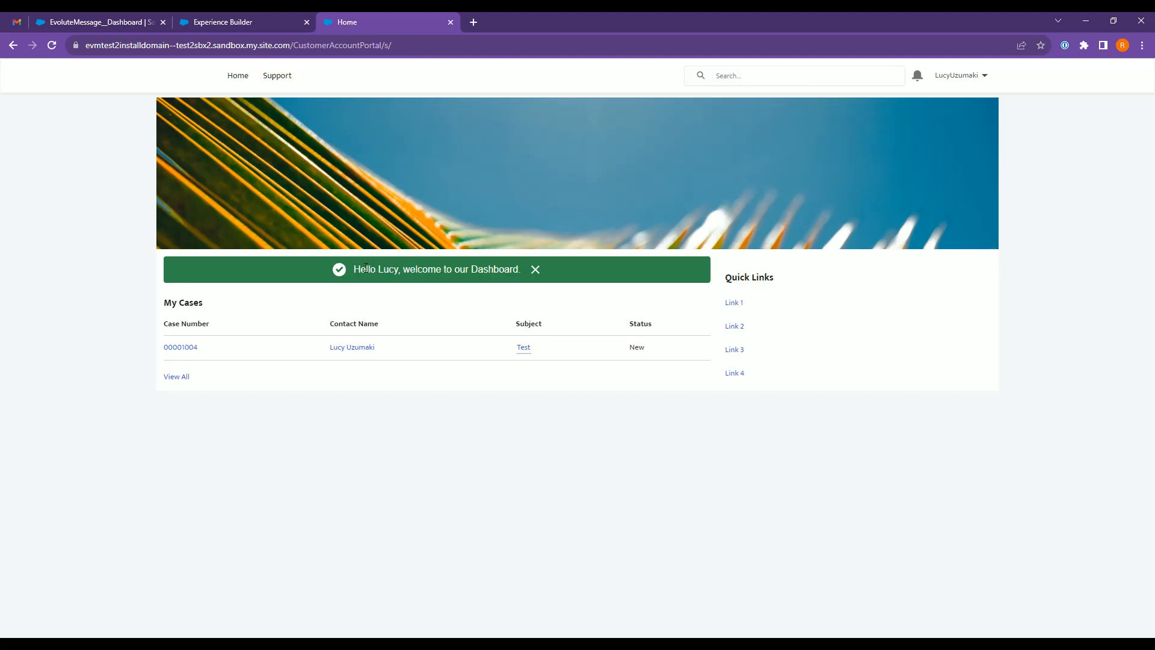
left_click(220, 19)
left_click(117, 19)
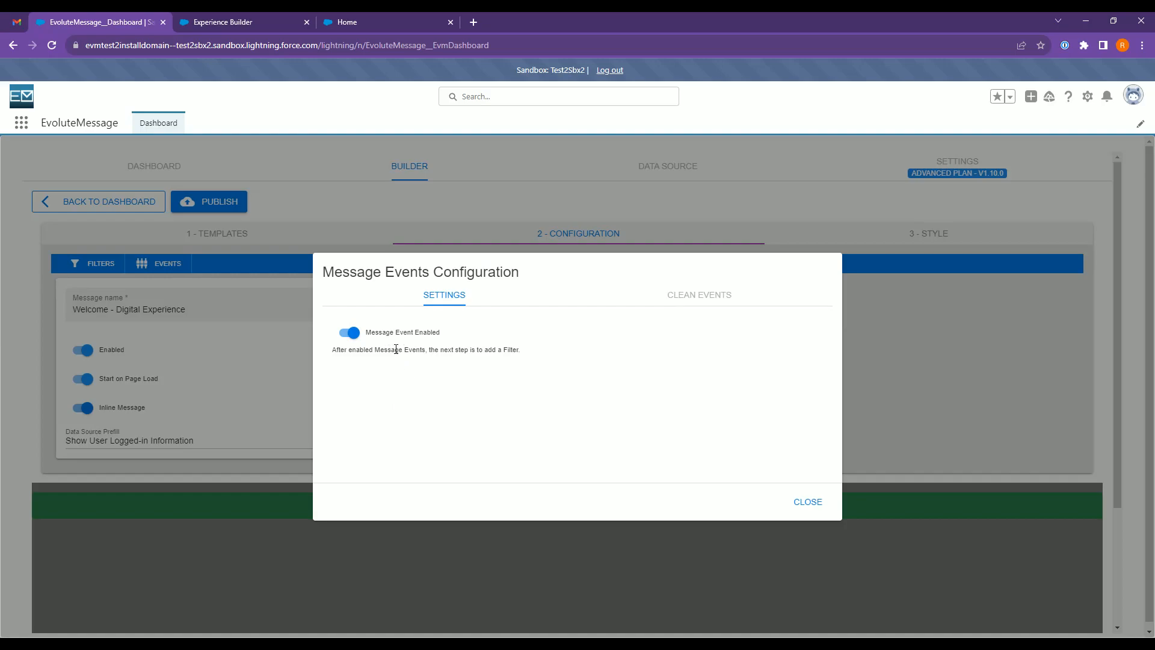
left_click(816, 514)
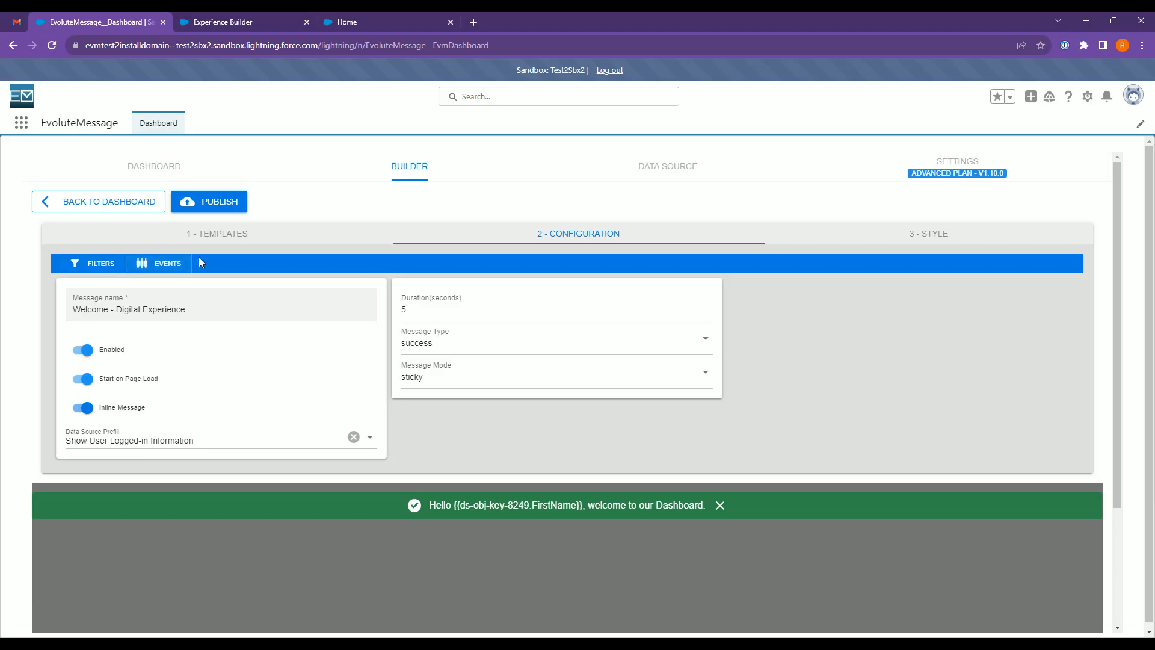
Add a Current Message filter with message display set to Once per User, and publish the message.
left_click(98, 264)
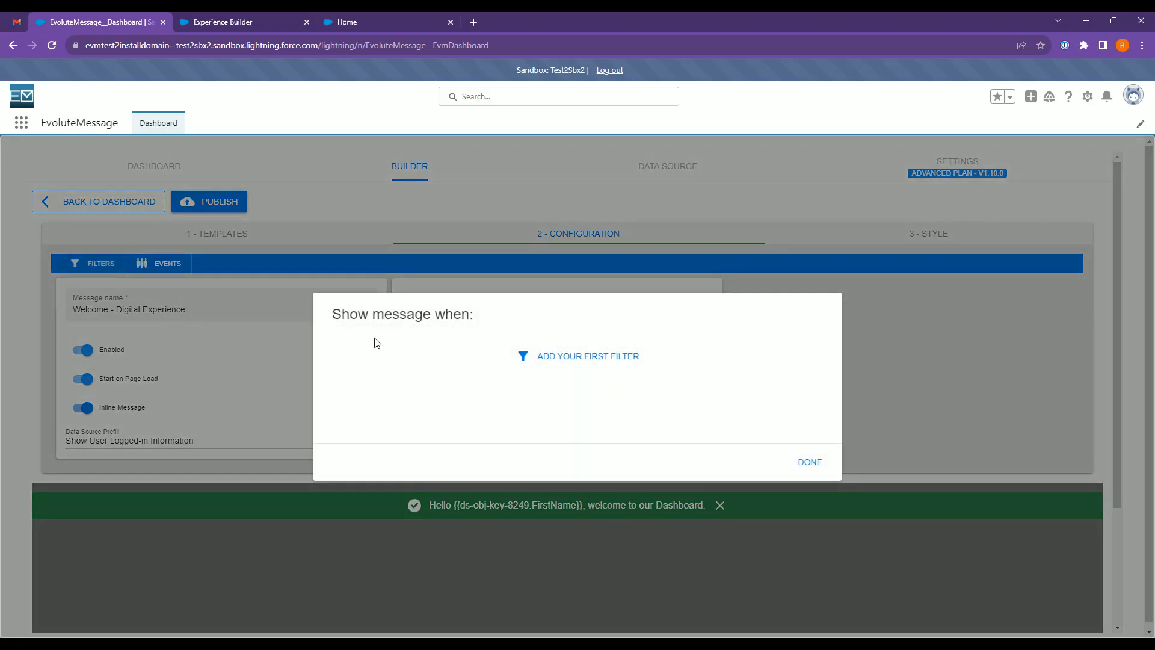
left_click(559, 355)
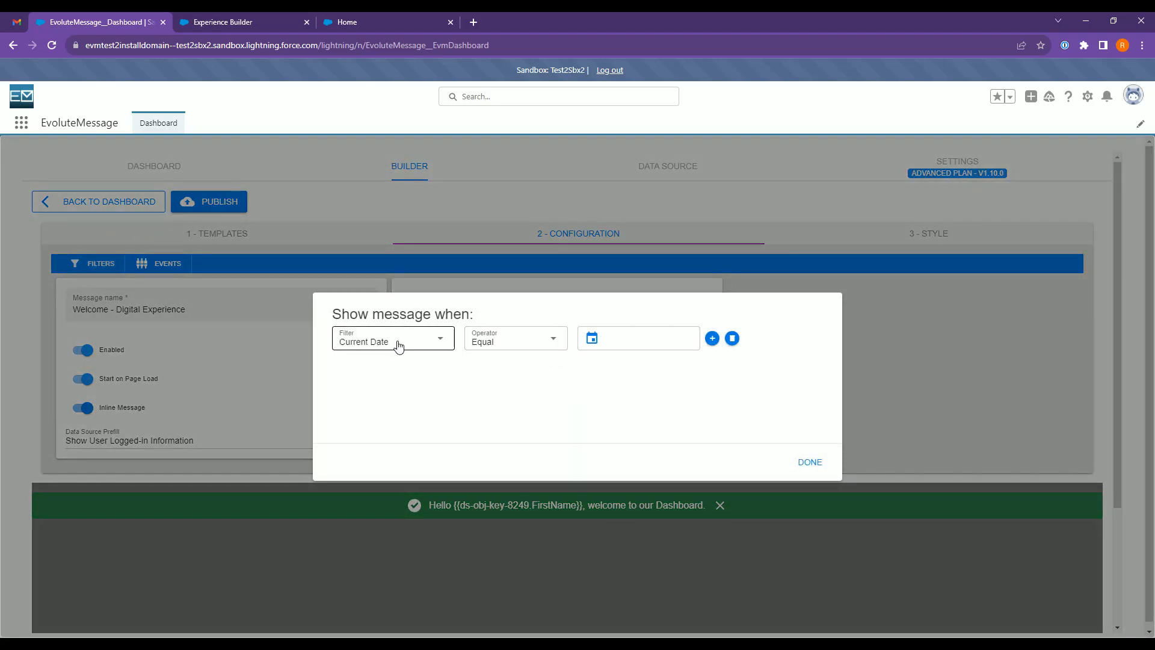
left_click(398, 345)
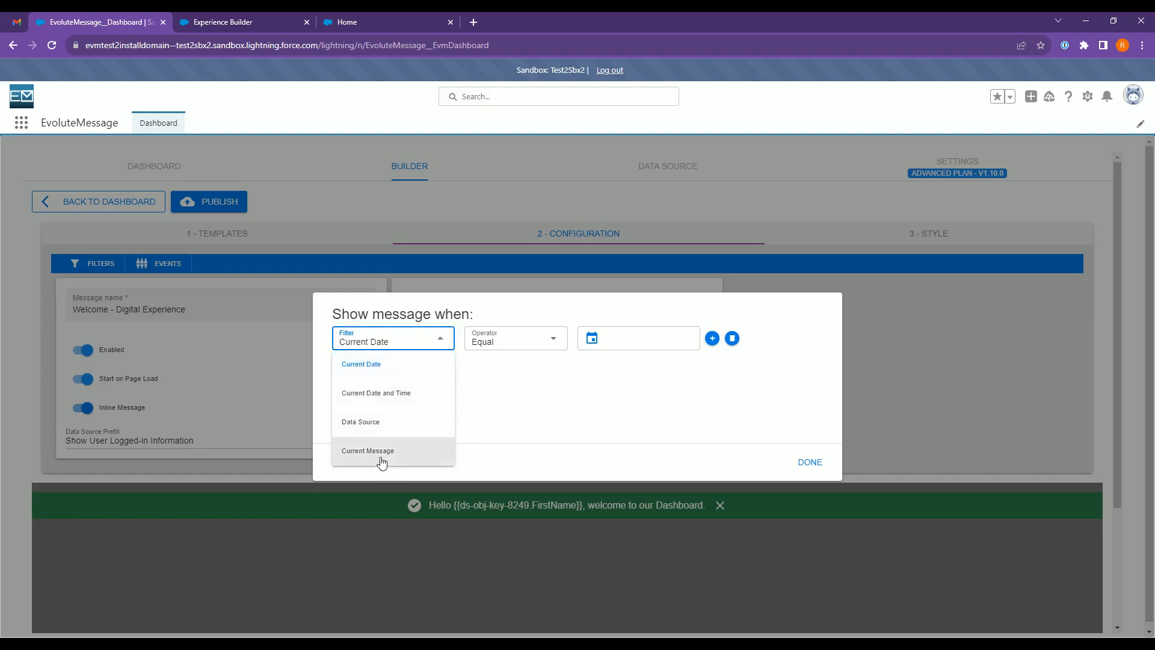
left_click(385, 455)
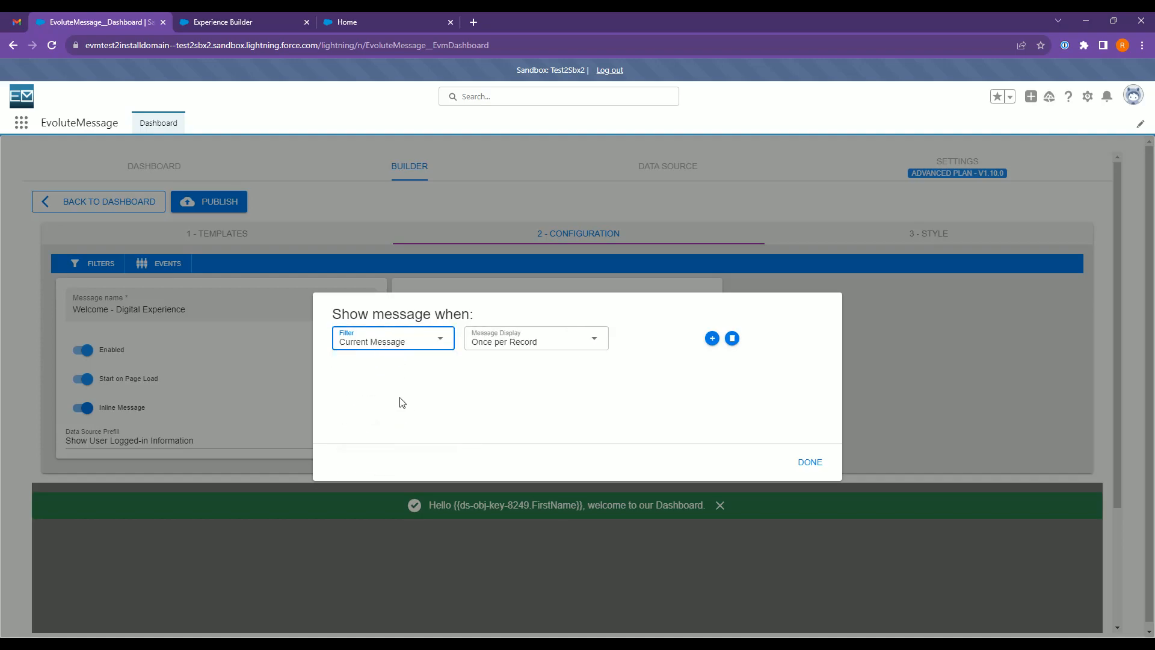
left_click(537, 348)
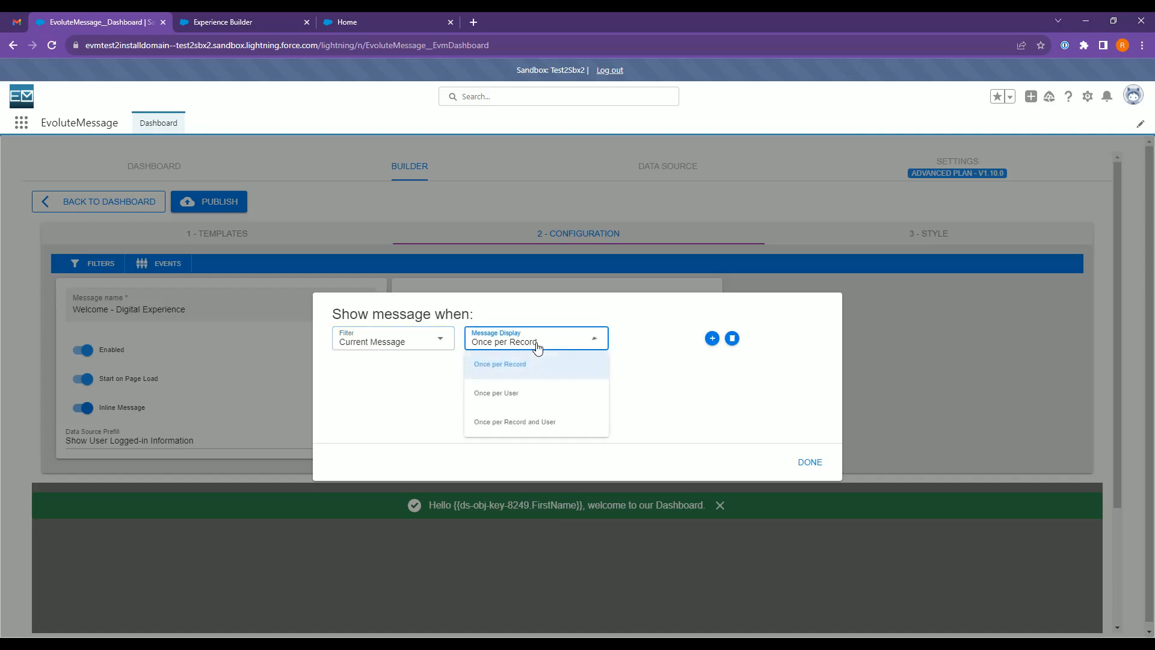
left_click(546, 393)
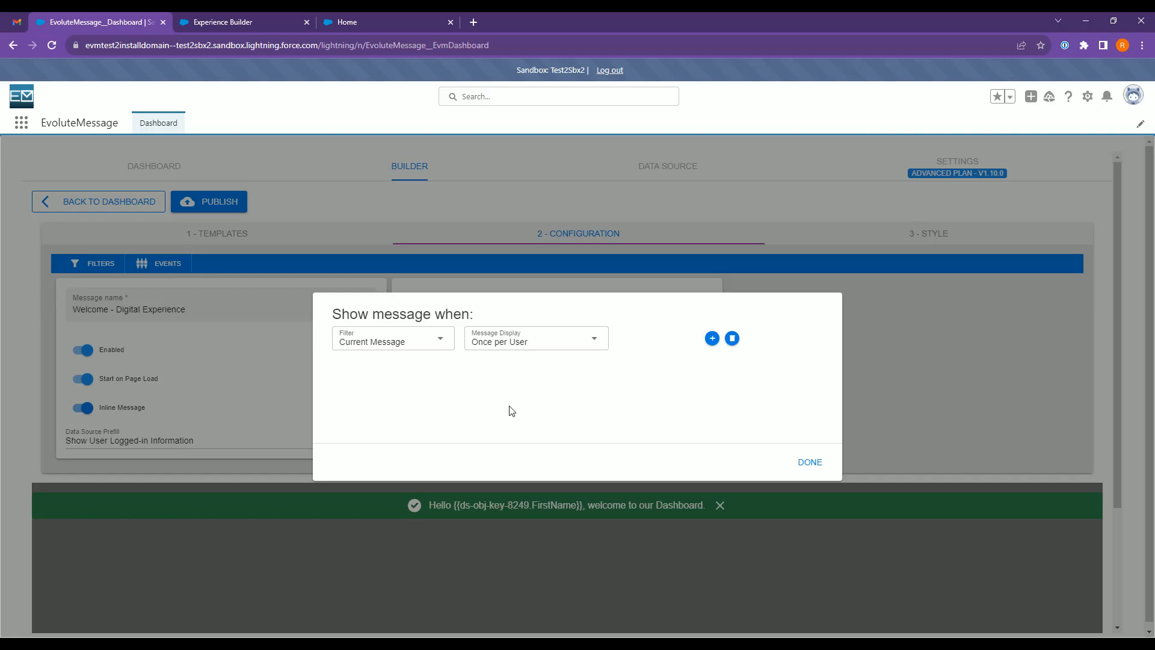
left_click(529, 349)
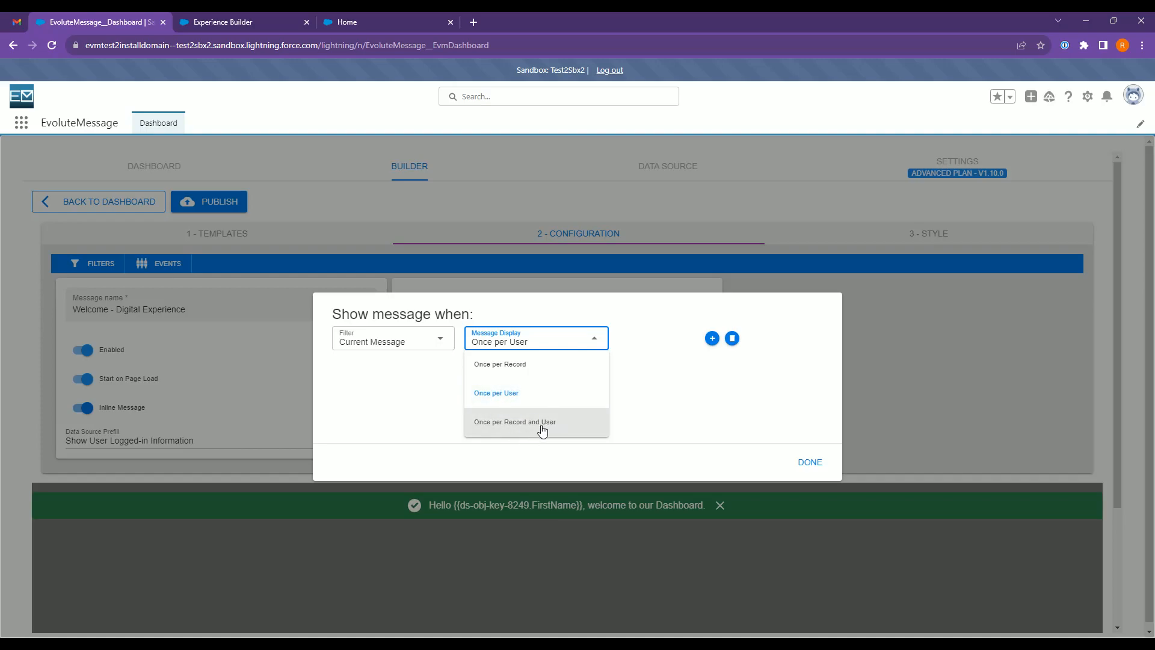
left_click(509, 394)
left_click(434, 367)
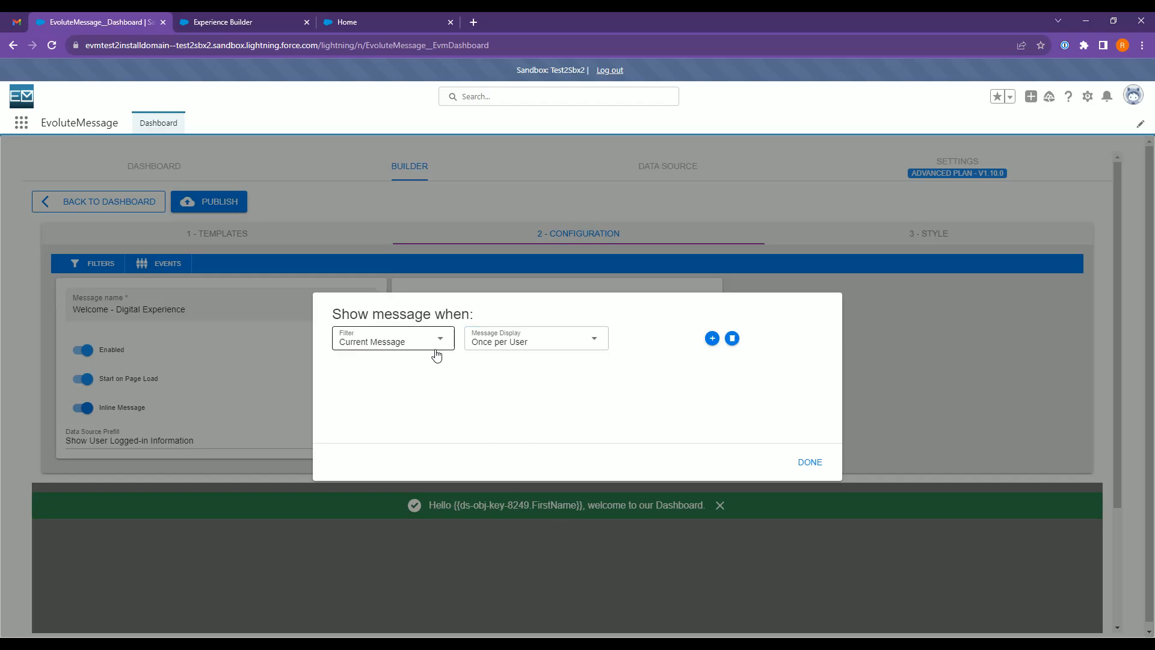
left_click(807, 469)
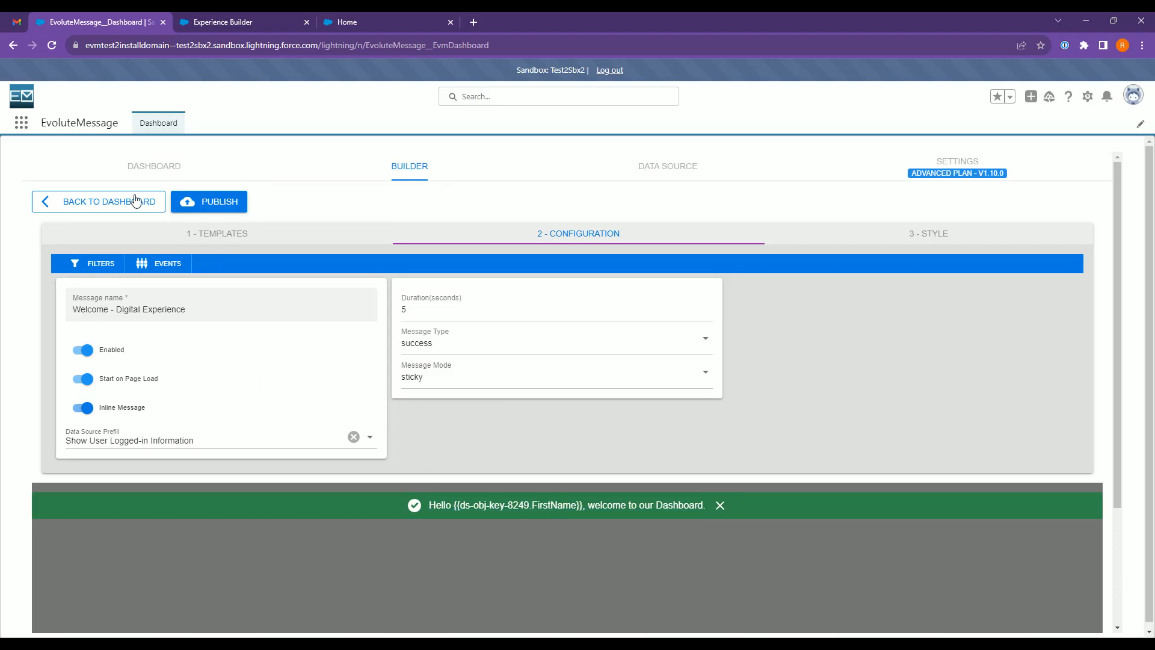
left_click(208, 201)
Switch to the customer portal, reload it, and visit Support and the listed case, returning Home each time to check the welcome message.
left_click(257, 22)
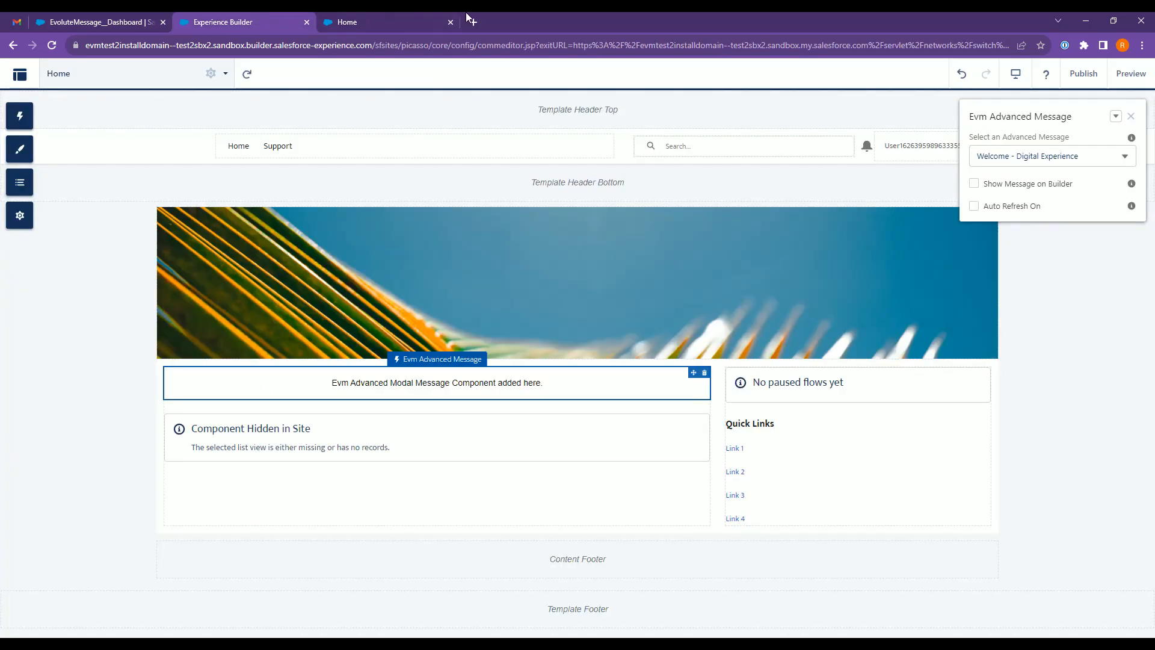
left_click(415, 14)
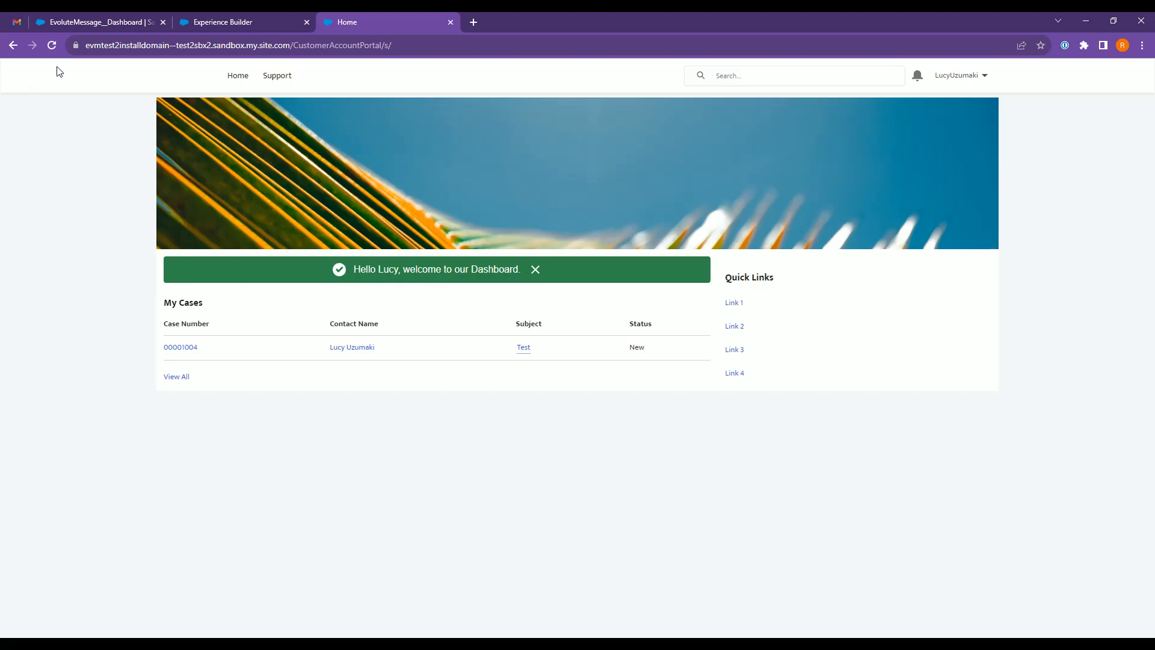
left_click(52, 46)
left_click(278, 76)
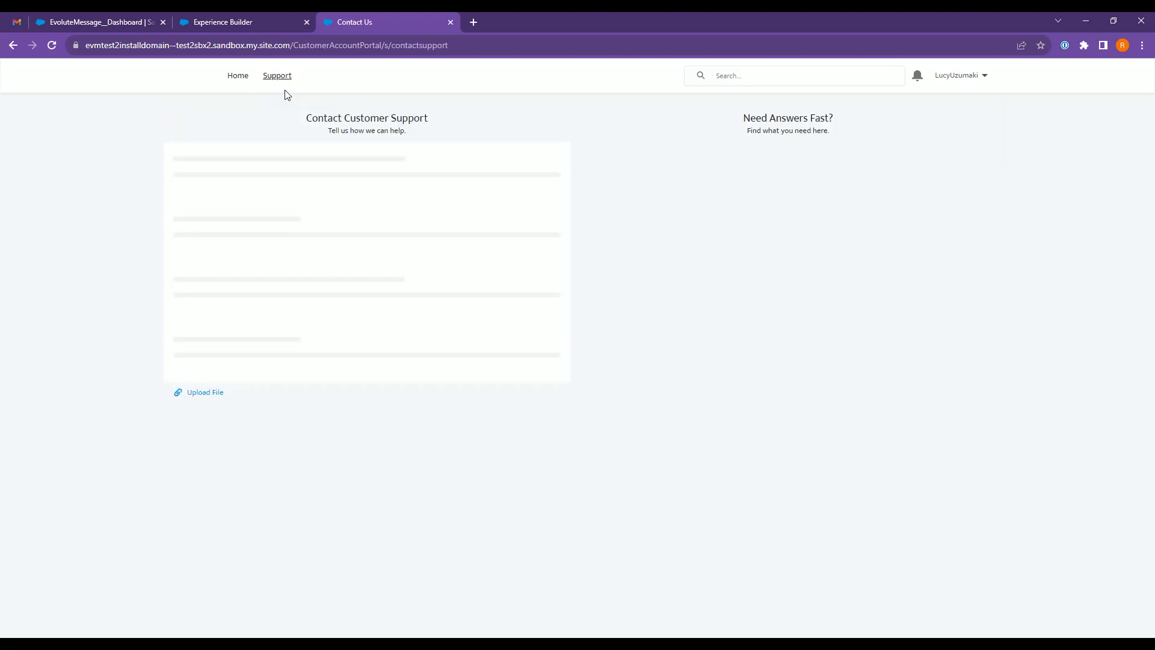
left_click(240, 77)
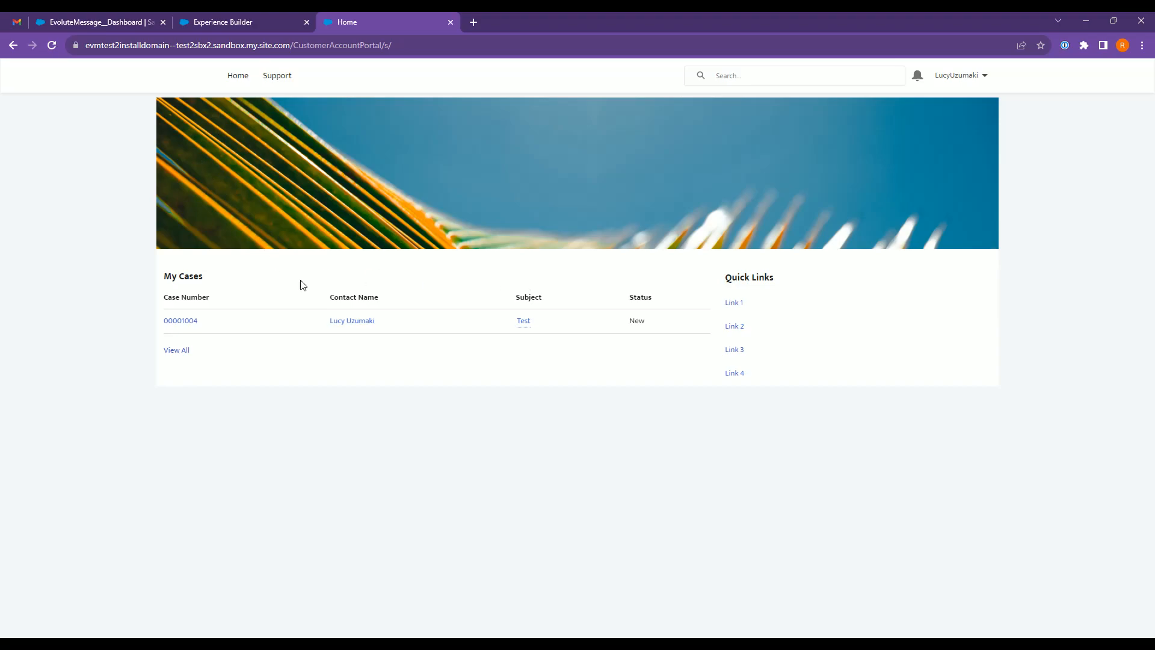
left_click(181, 322)
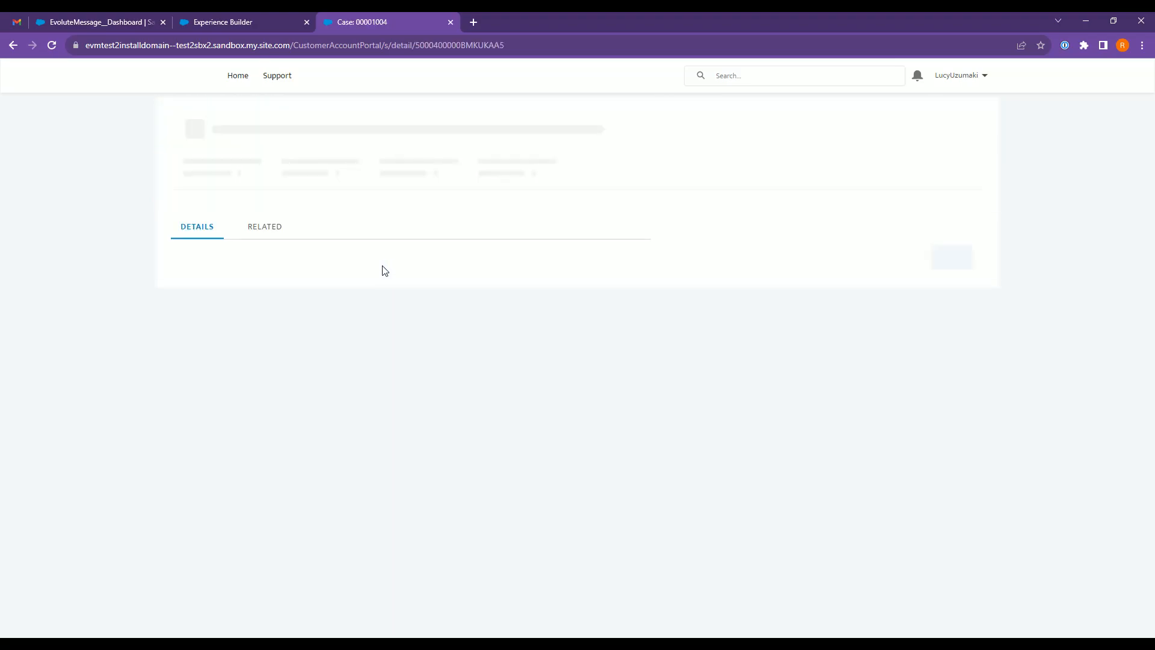
left_click(238, 80)
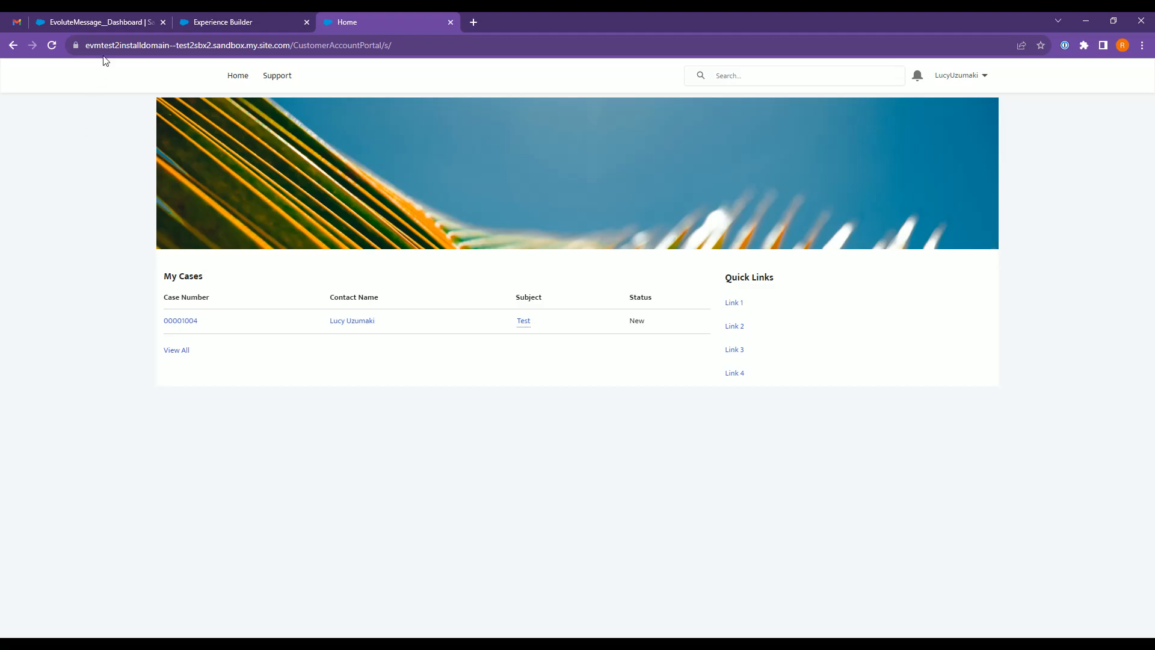
Return to EvoluteMessage and delete all recorded events of the welcome message.
left_click(107, 24)
left_click(160, 268)
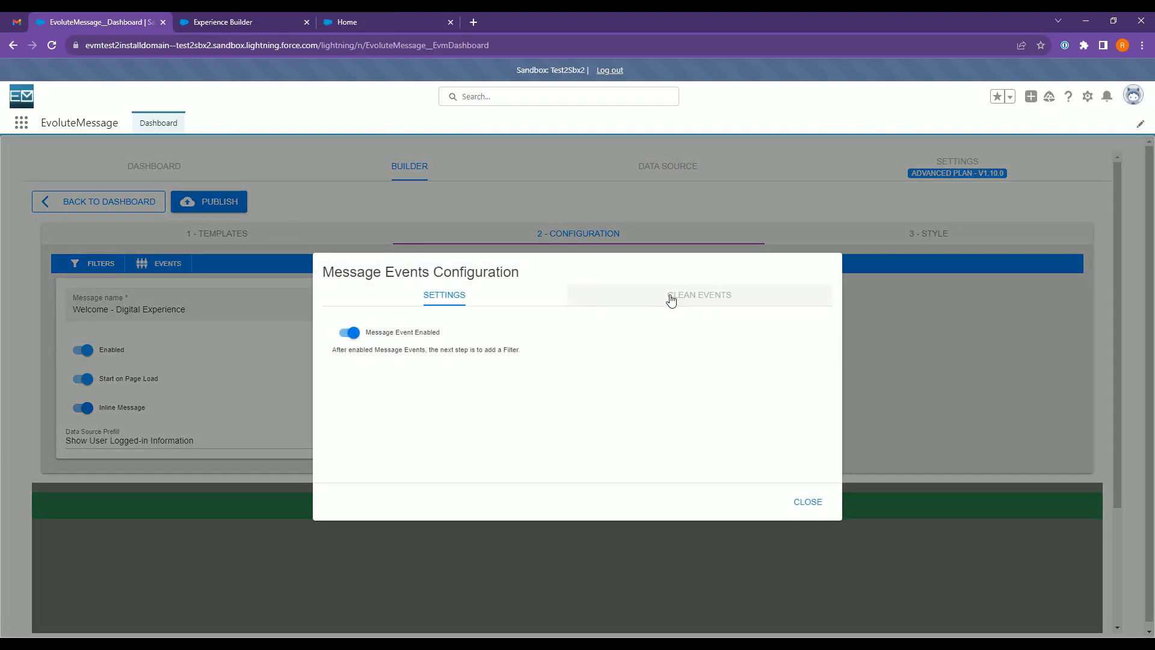
left_click(672, 301)
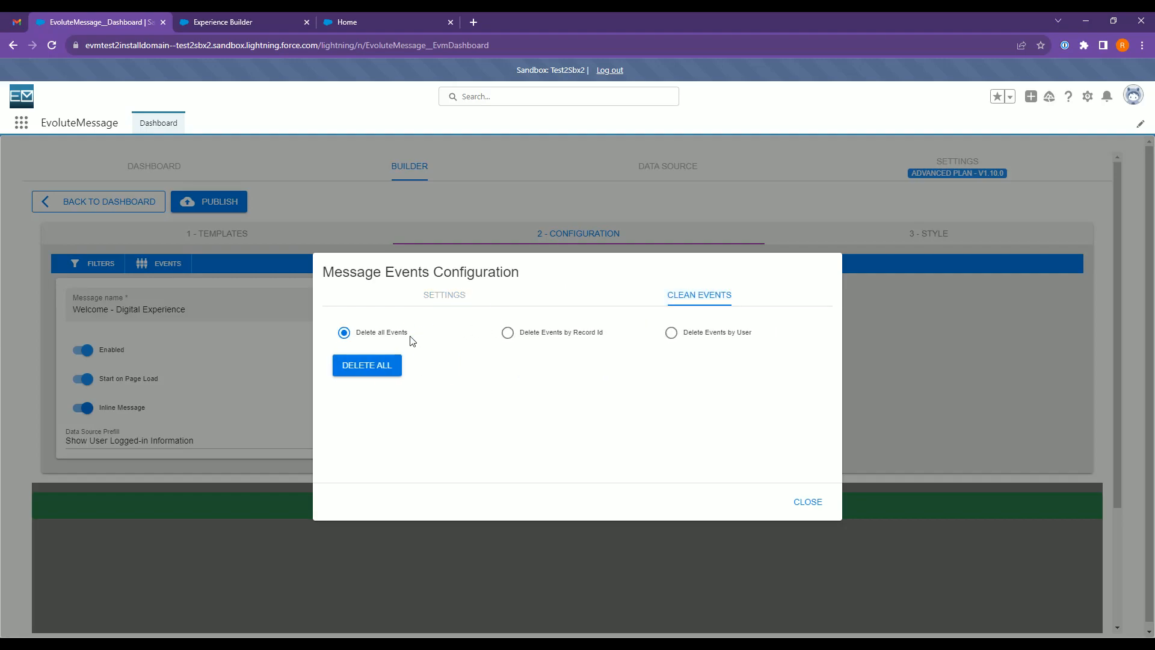
left_click(363, 376)
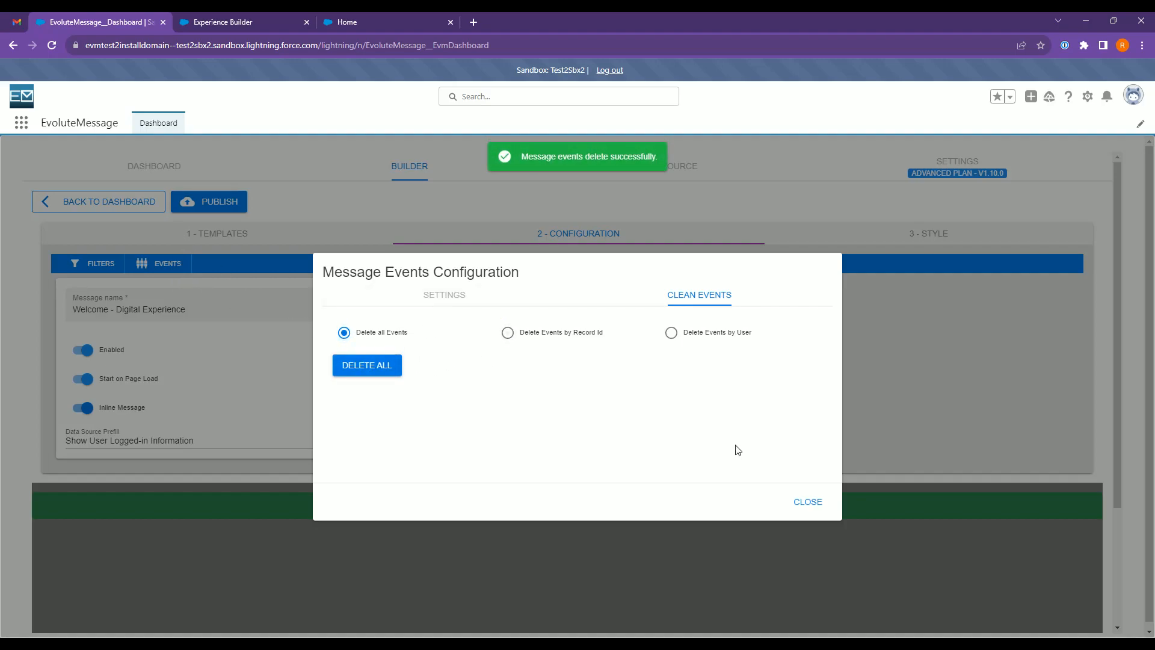
left_click(808, 506)
Switch to the customer portal and reload the home page twice to check the once-per-user display.
left_click(361, 22)
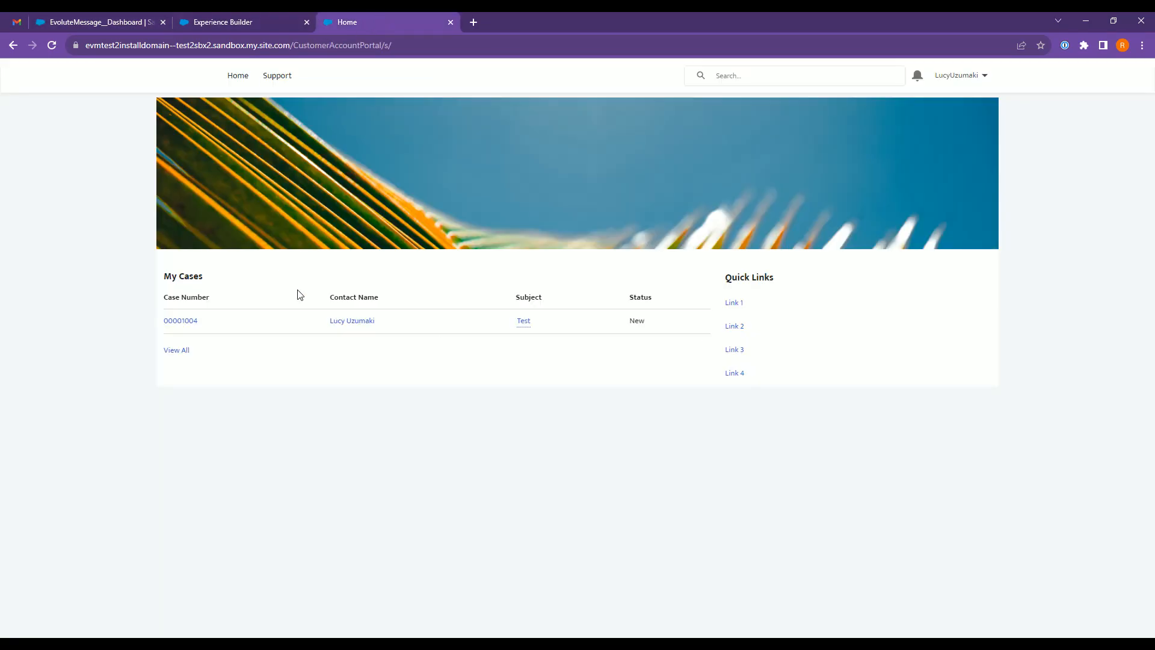
left_click(51, 45)
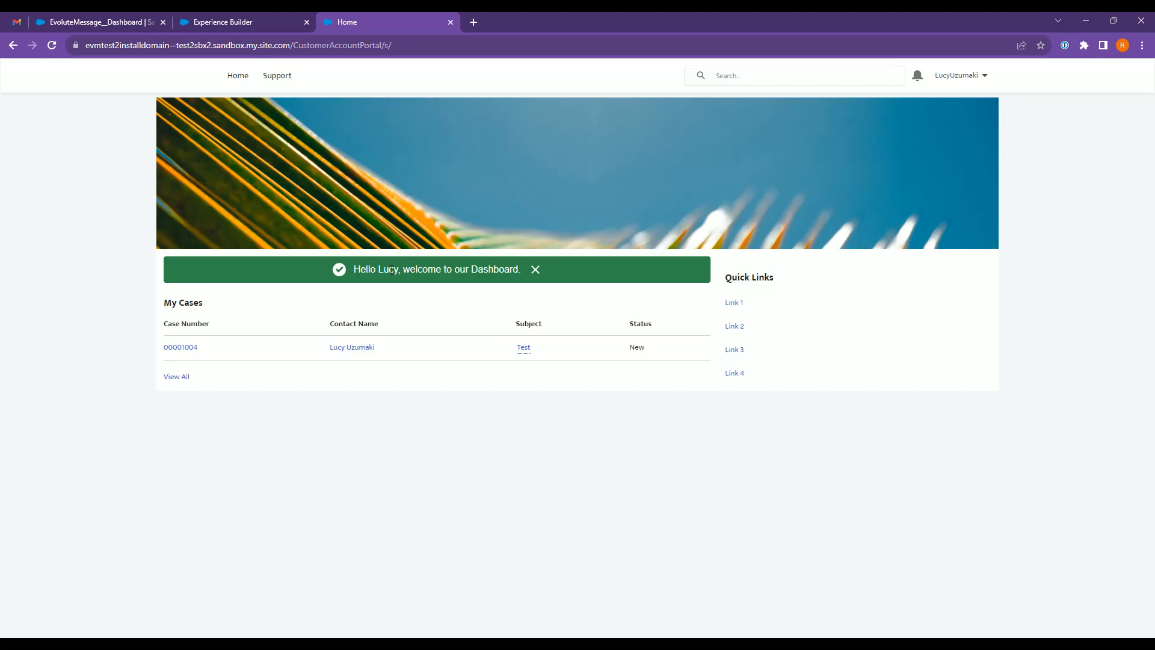
left_click(51, 45)
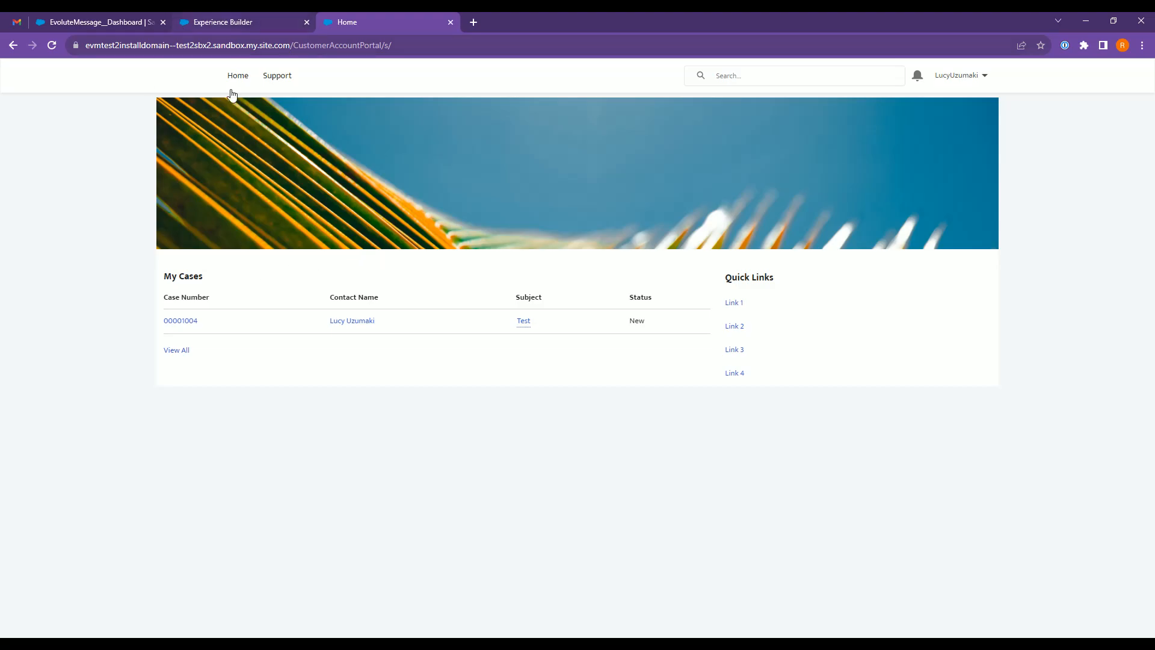
Back in EvoluteMessage, look up the message events of the logged-in portal user by user and delete that user's event record.
left_click(112, 20)
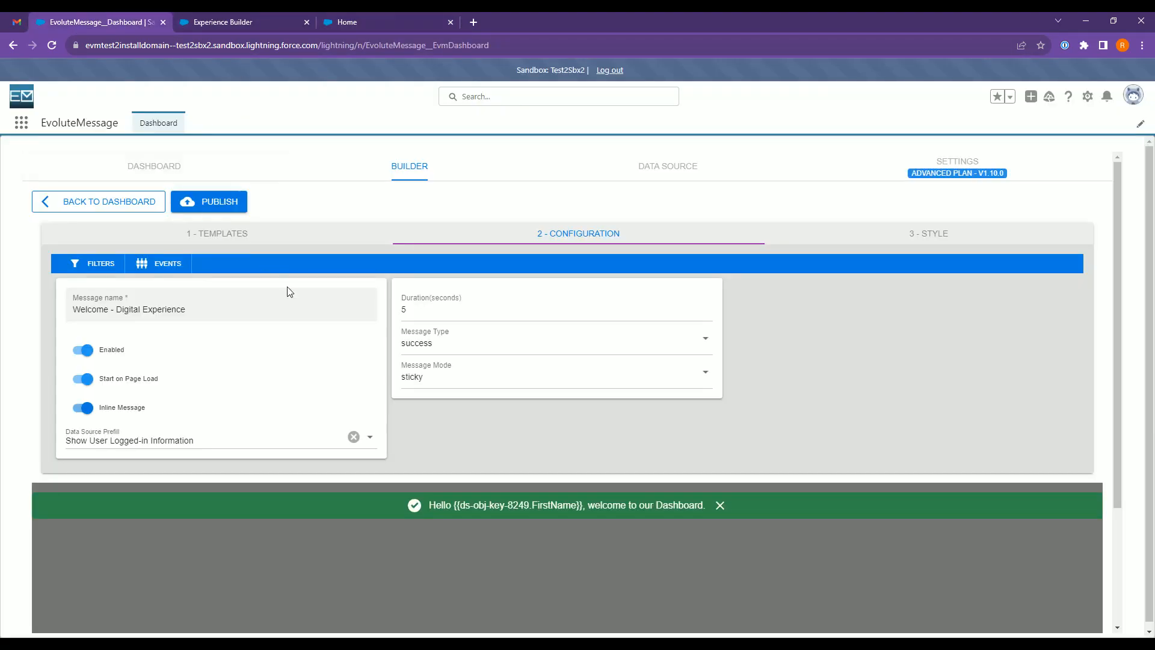
left_click(167, 265)
left_click(596, 304)
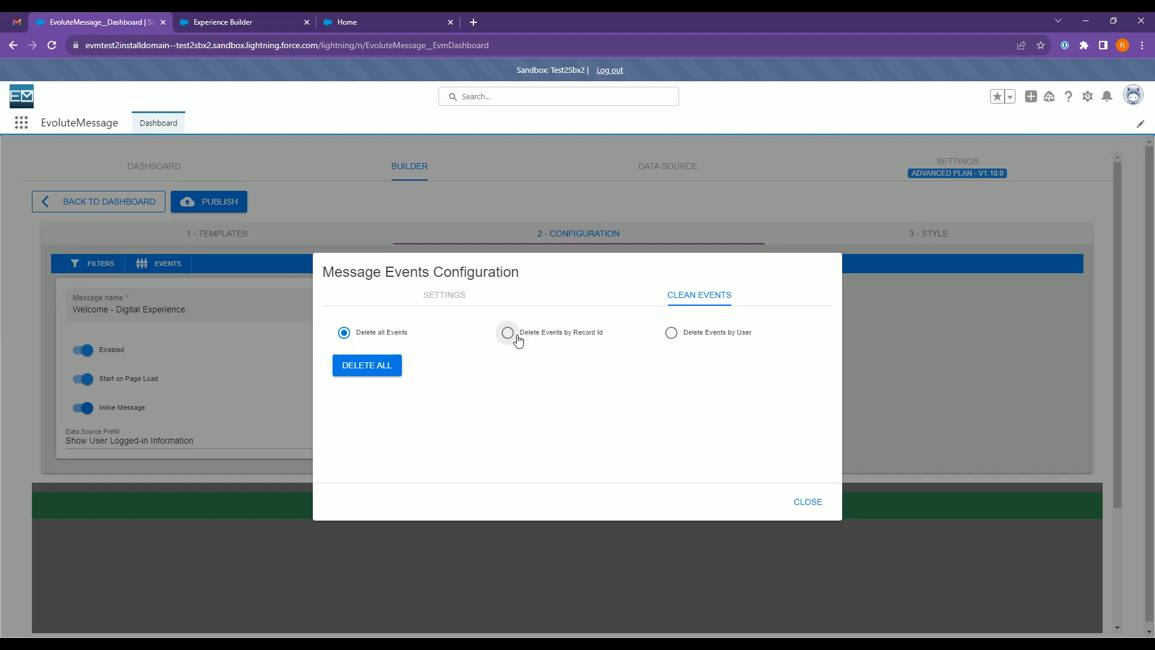
left_click(678, 339)
left_click(482, 364)
type("lu")
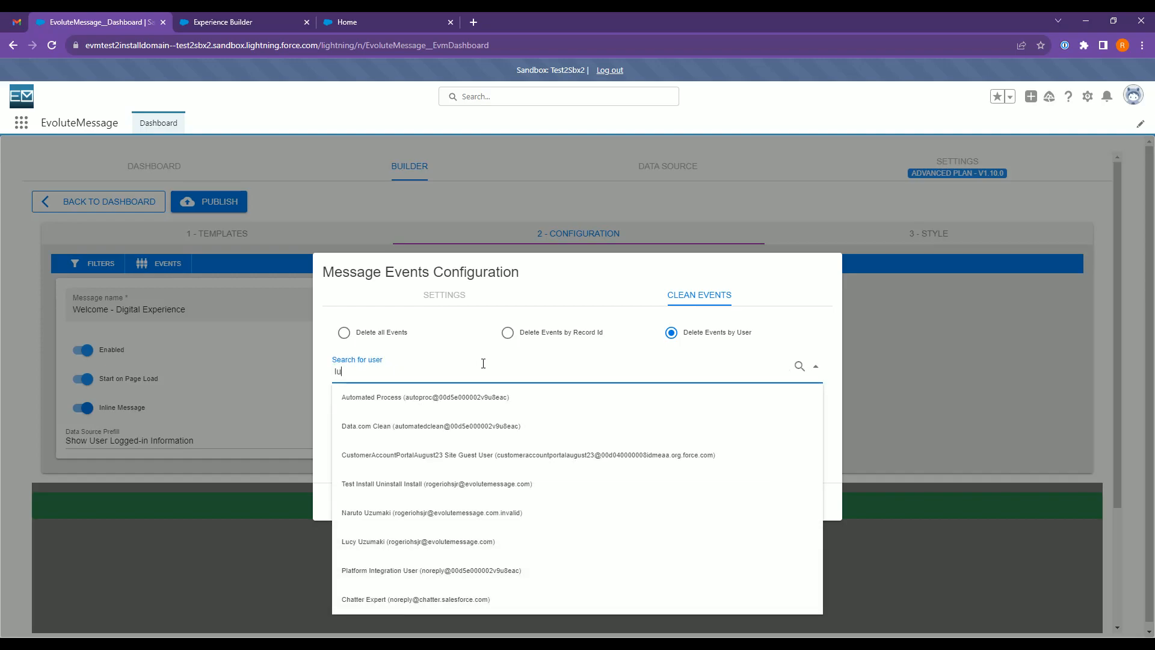
type("c")
left_click(434, 403)
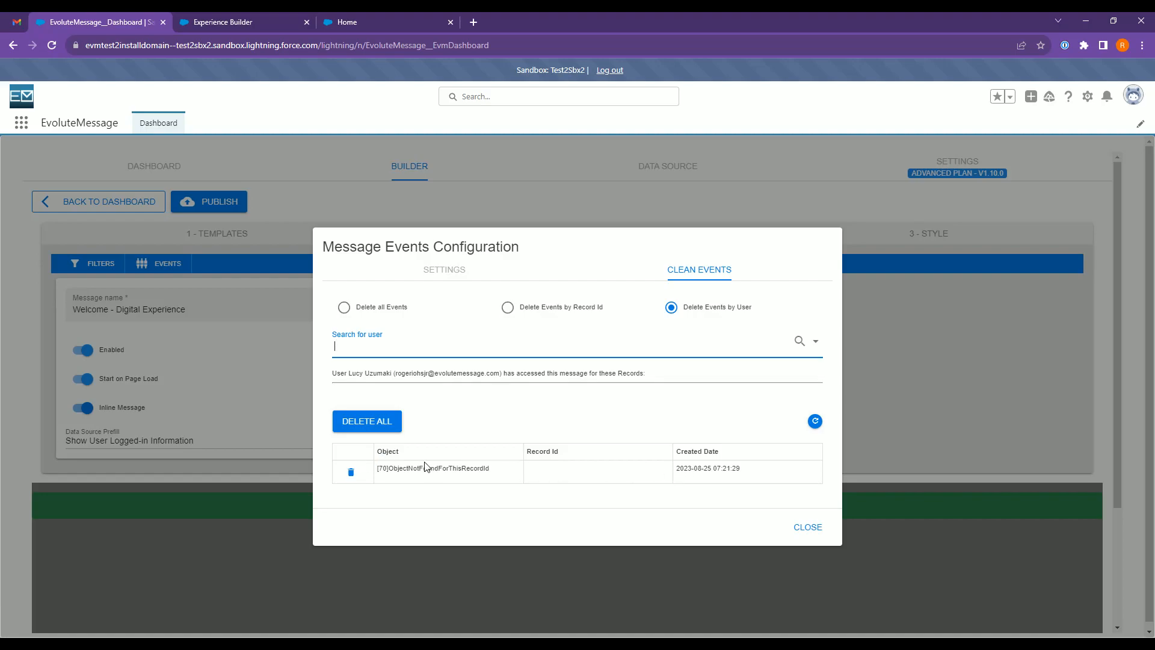
left_click_drag(677, 470, 722, 476)
left_click(723, 476)
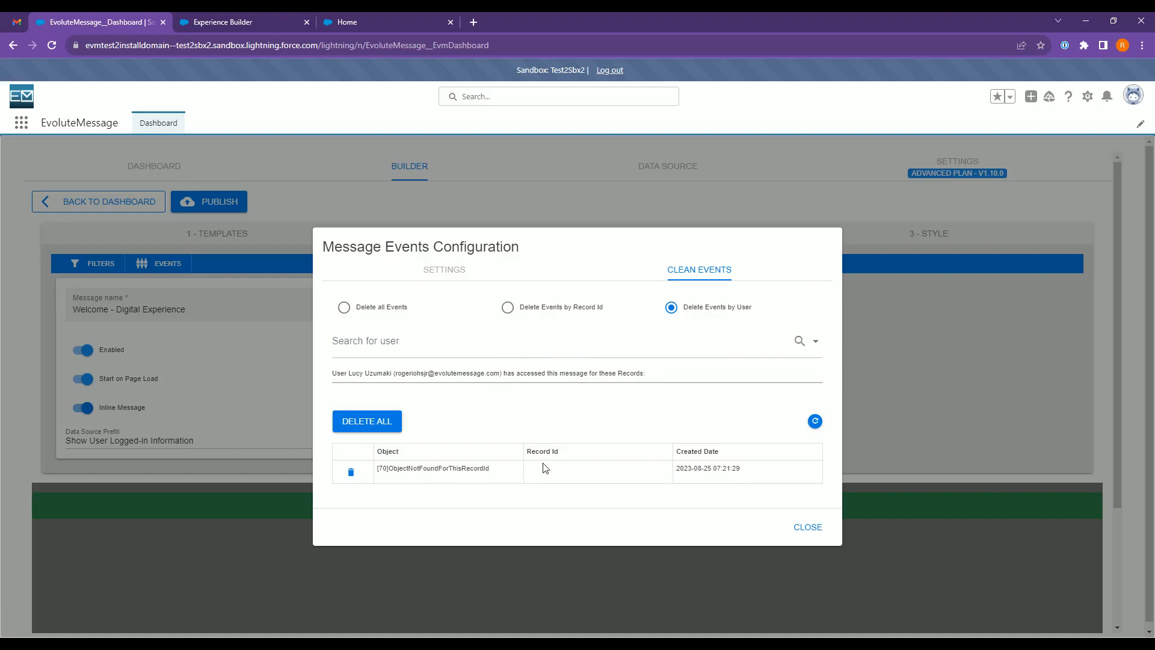
left_click(350, 473)
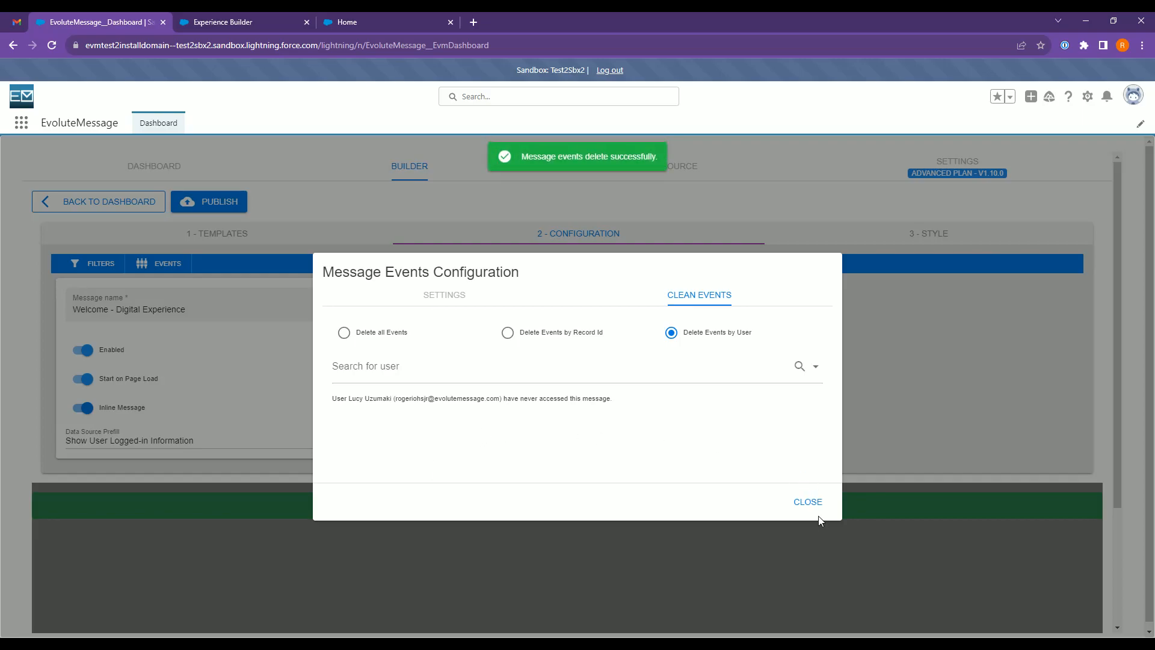
left_click(809, 508)
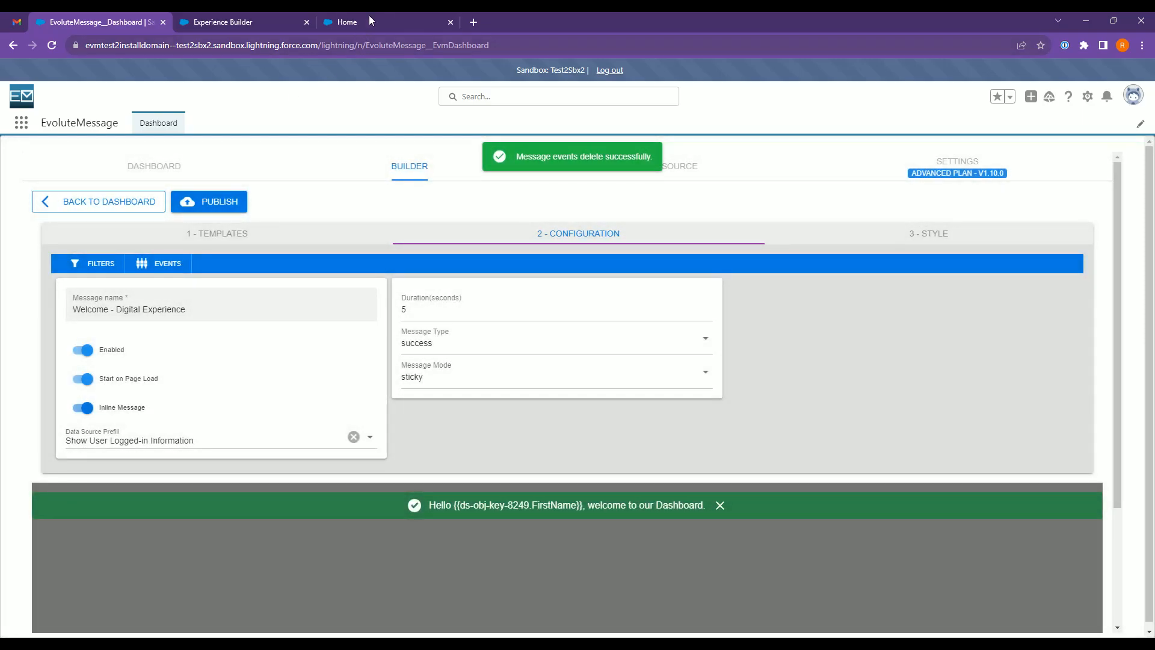
Reload the portal home page twice to recheck the welcome message after the single user's event cleanup.
left_click(367, 21)
left_click(52, 46)
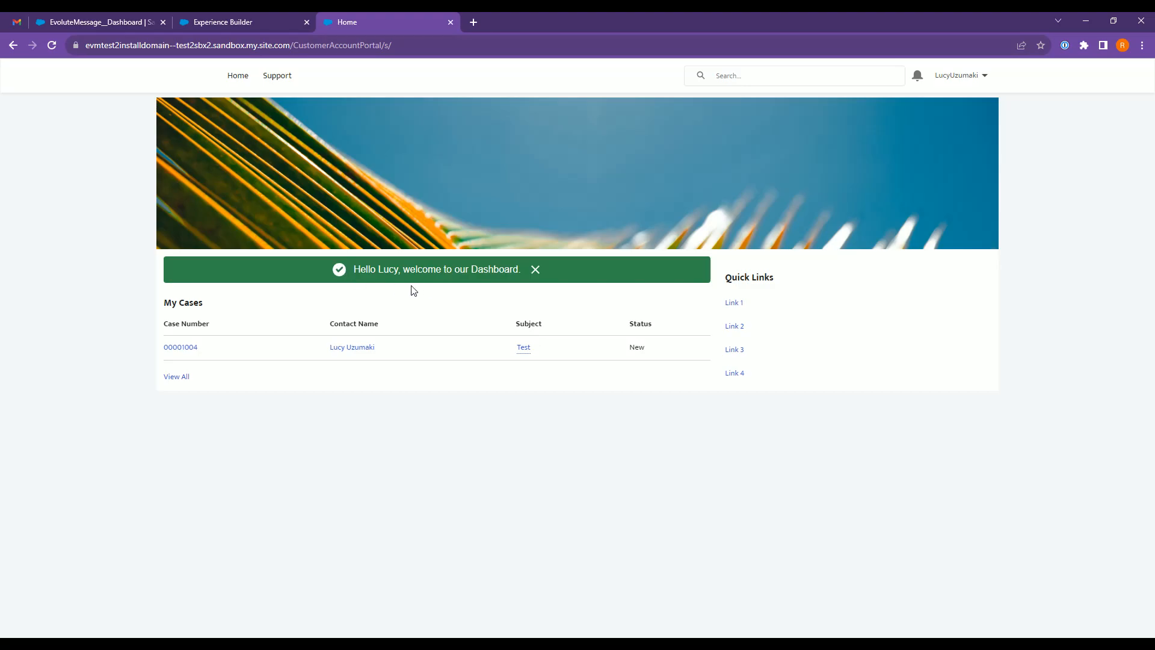
left_click(52, 46)
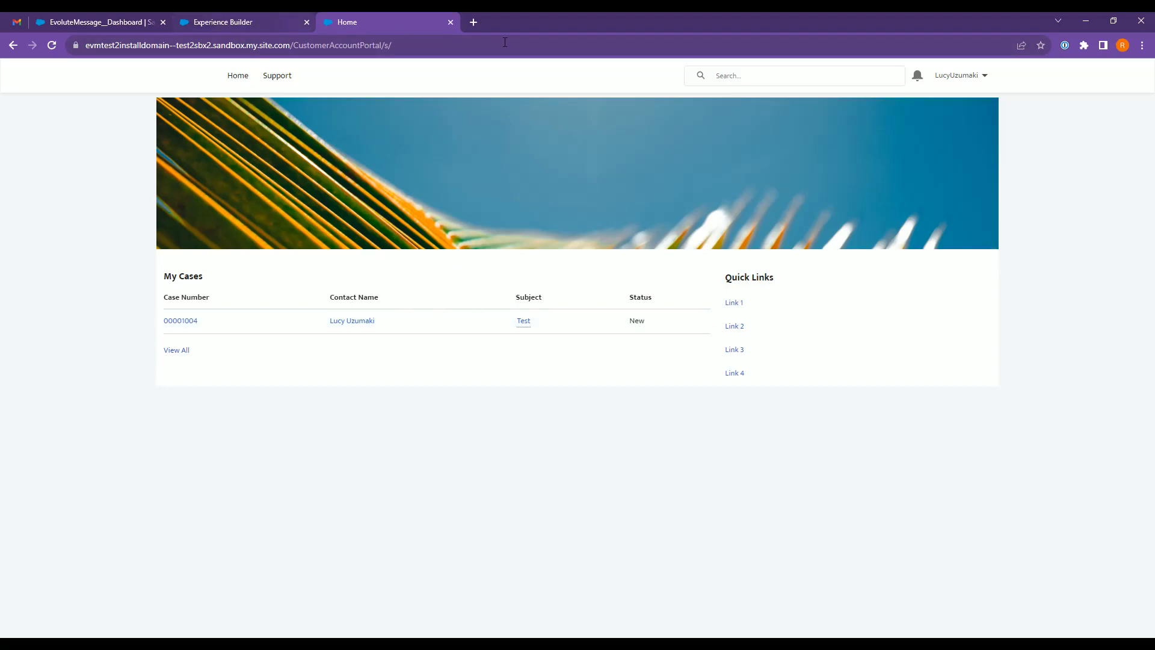
Open the evolutemessage.com website in a new browser tab.
left_click(474, 22)
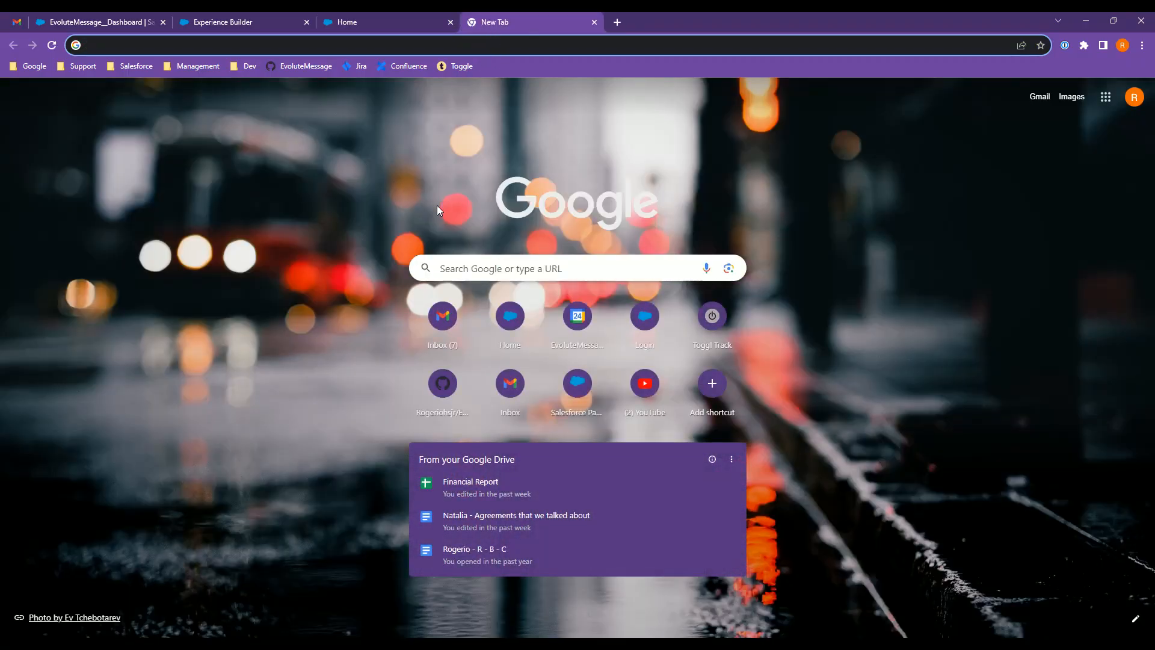
type("ww")
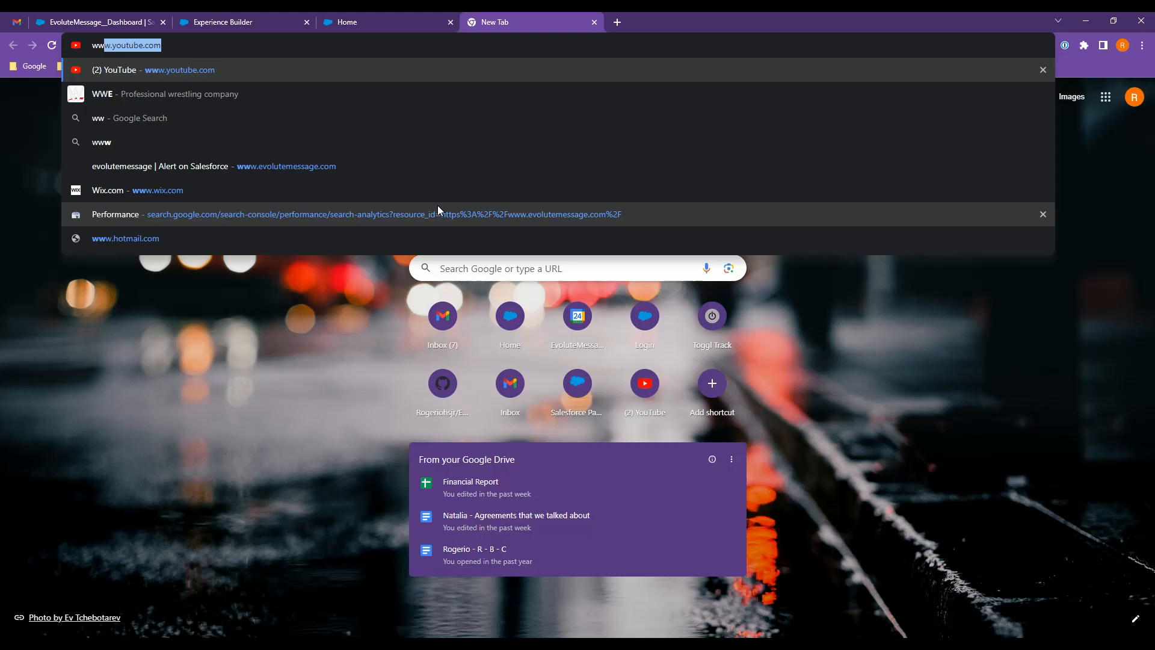
type("w.ev")
key("Return")
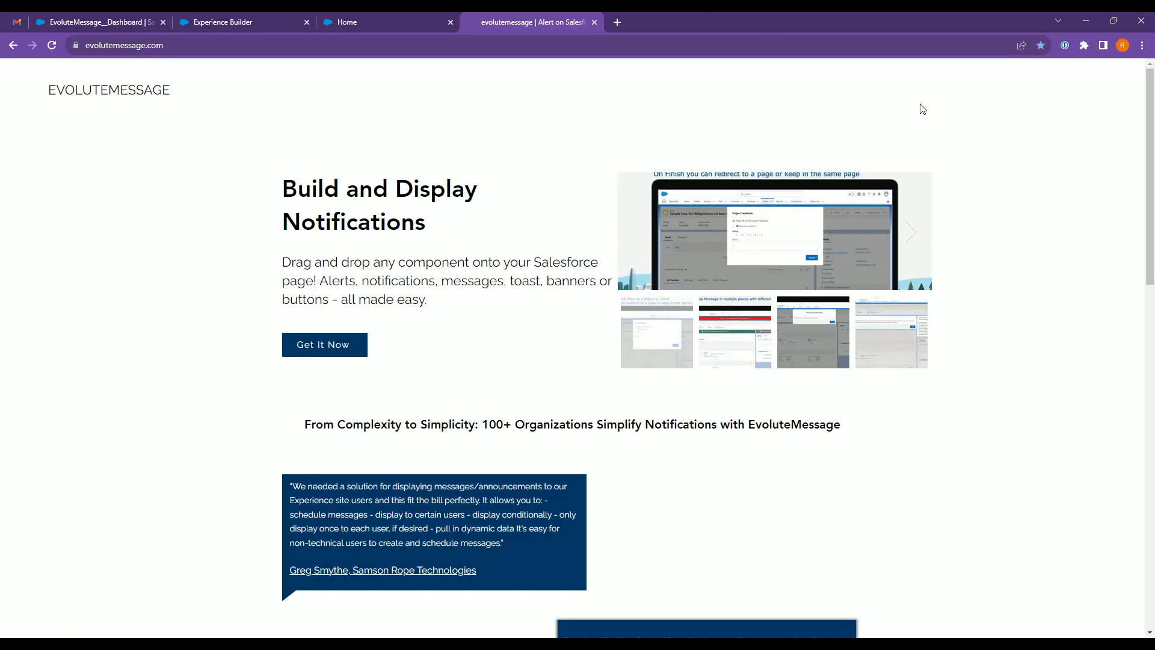
left_click(52, 45)
Look over the EvoluteMessage home page and open the Contact Us form at its First Name field.
scroll(929, 150, "down", 15)
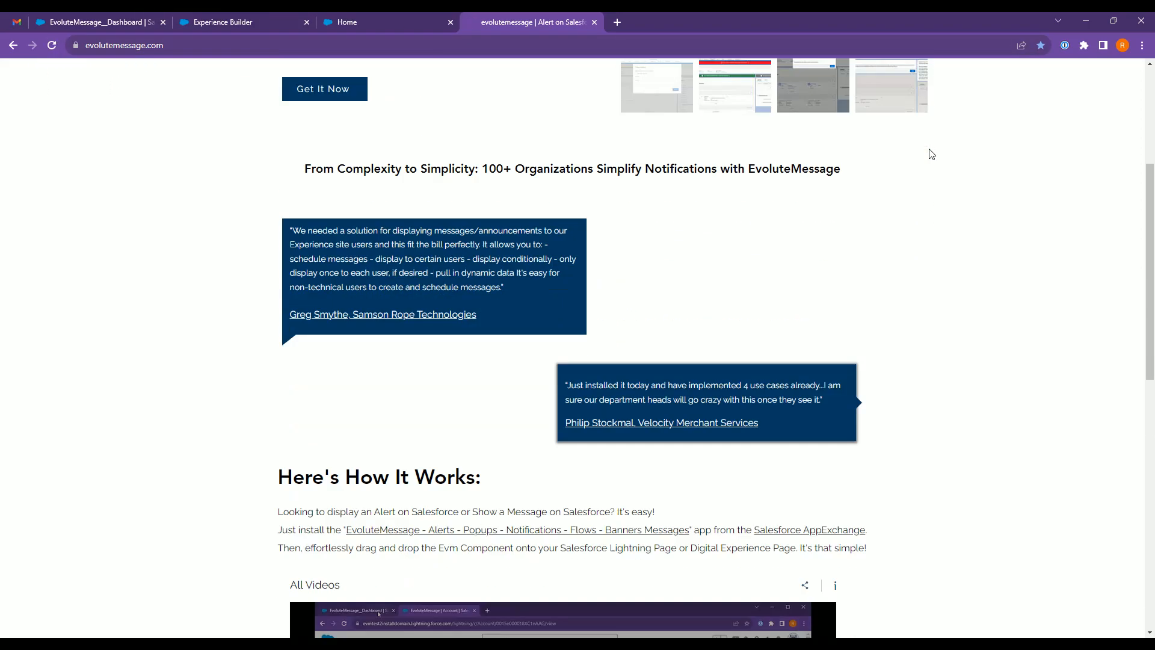
scroll(899, 397, "up", 15)
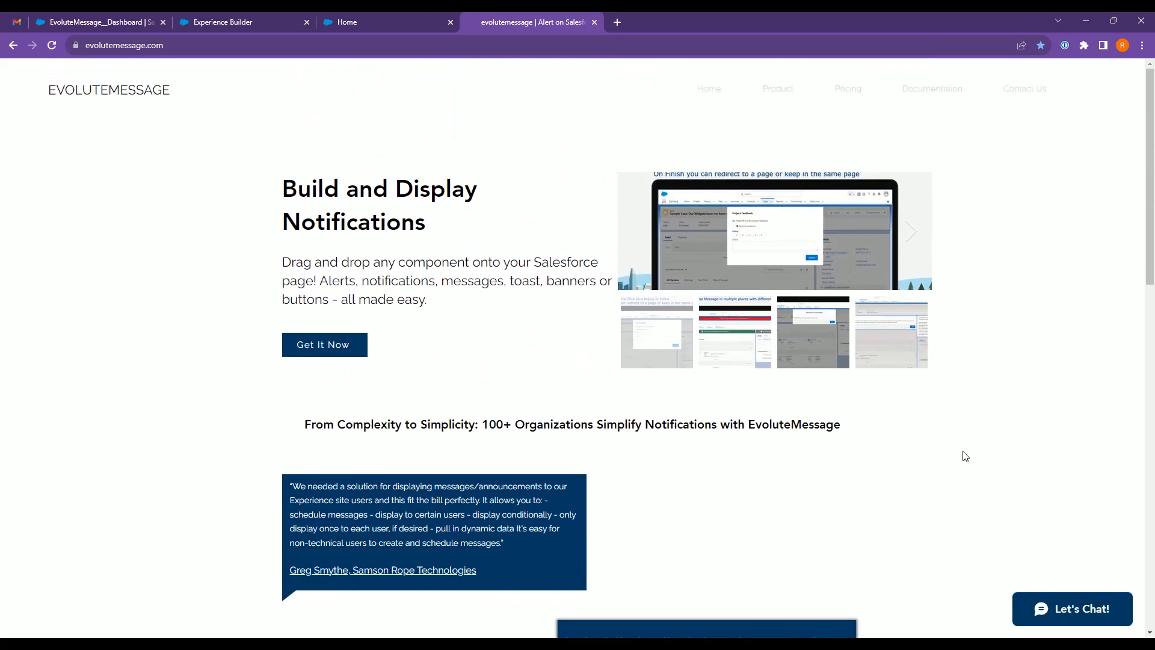
left_click(1020, 90)
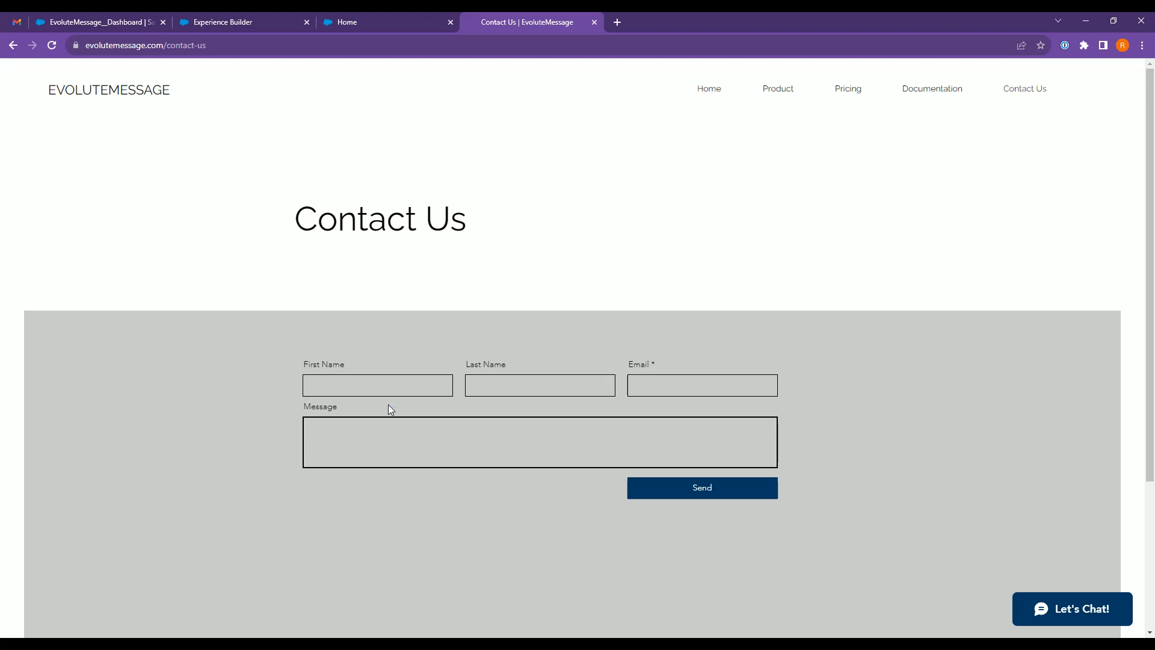
left_click(362, 391)
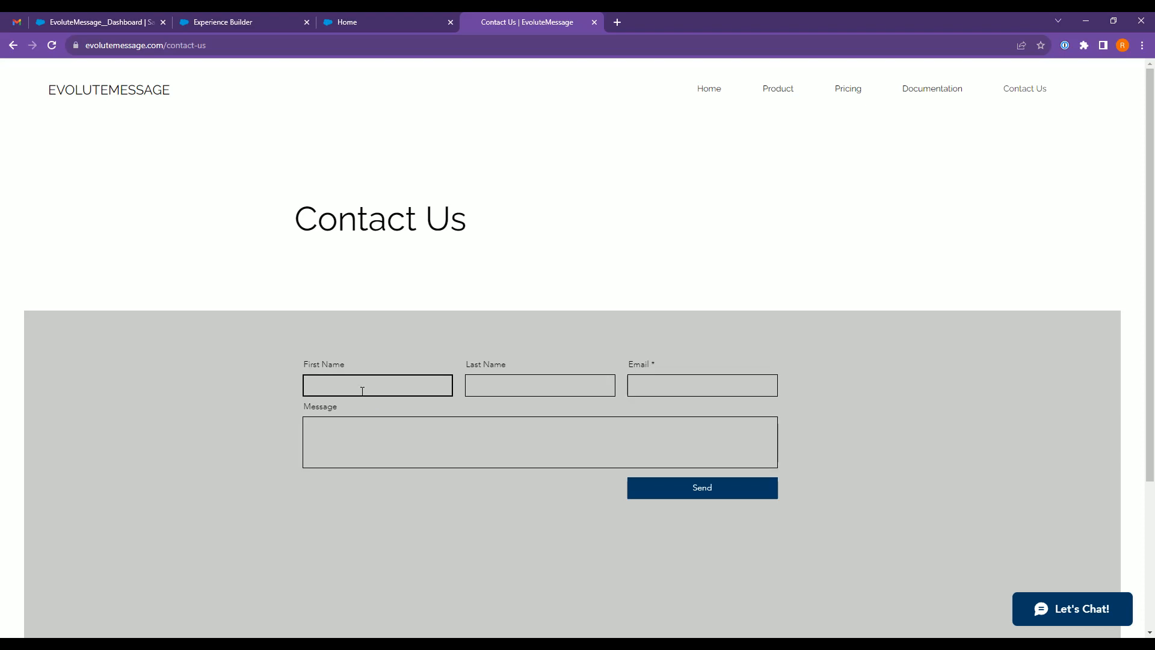